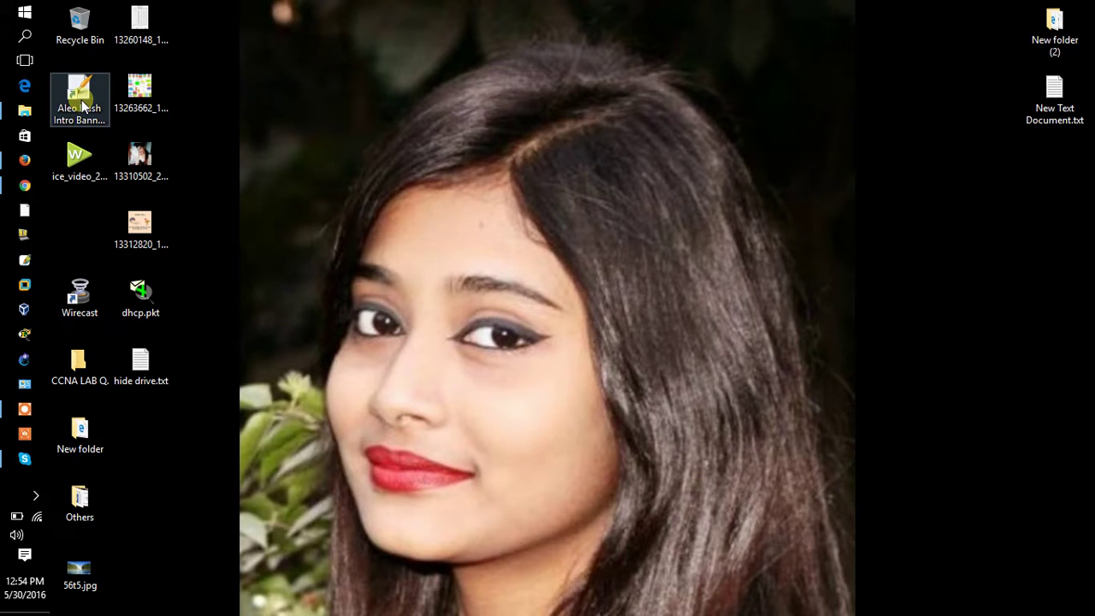
# Restart Aleo Flash Intro Banner Maker without saving, then continue in trial evaluation mode.
pyautogui.doubleClick(83, 104)
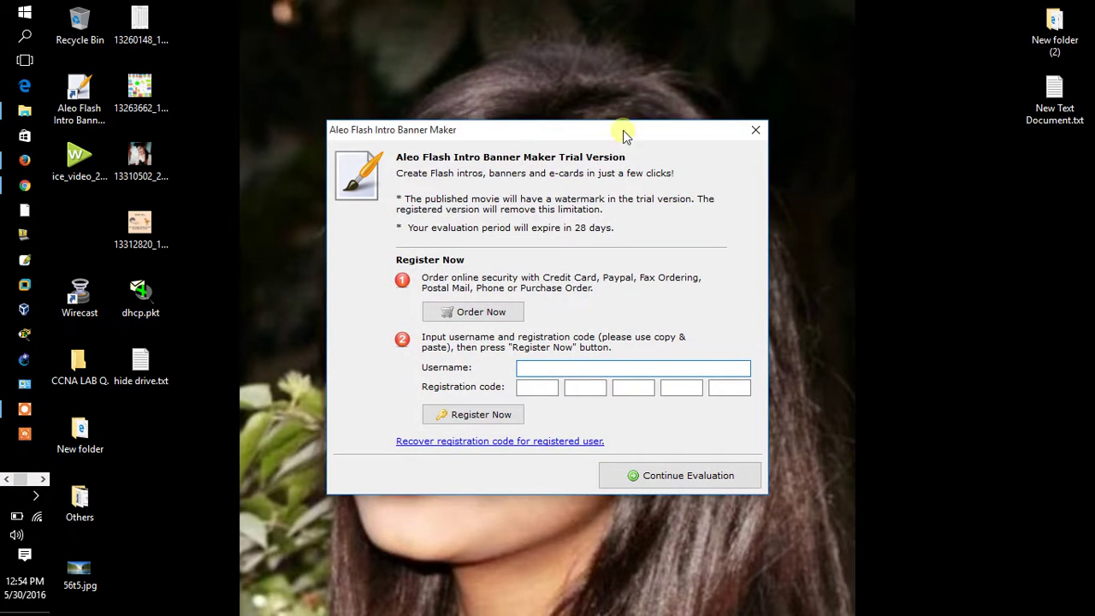
pyautogui.click(755, 132)
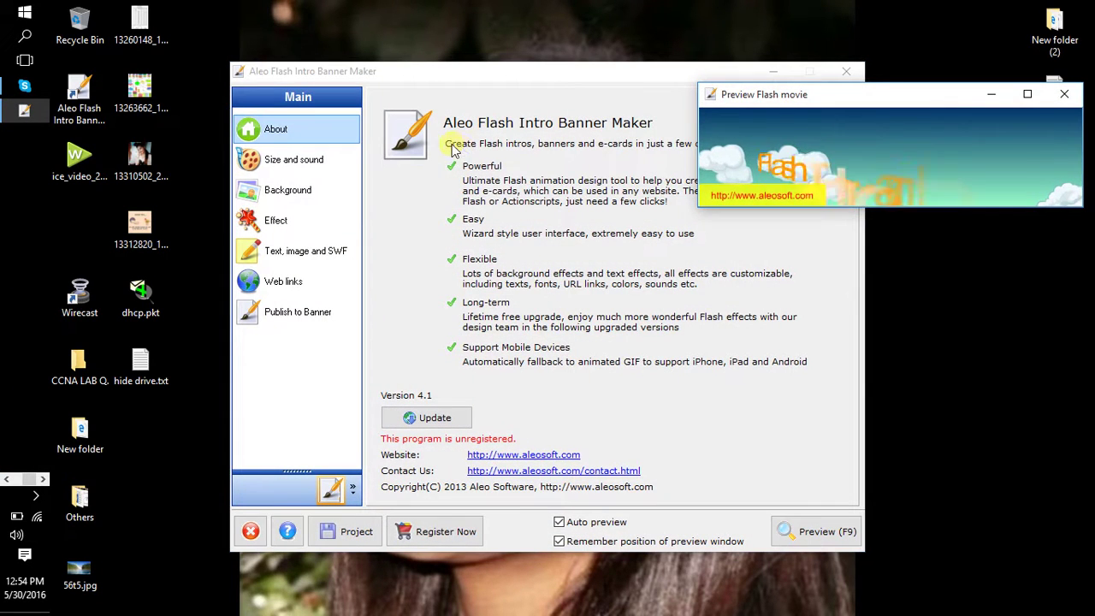
pyautogui.click(1064, 94)
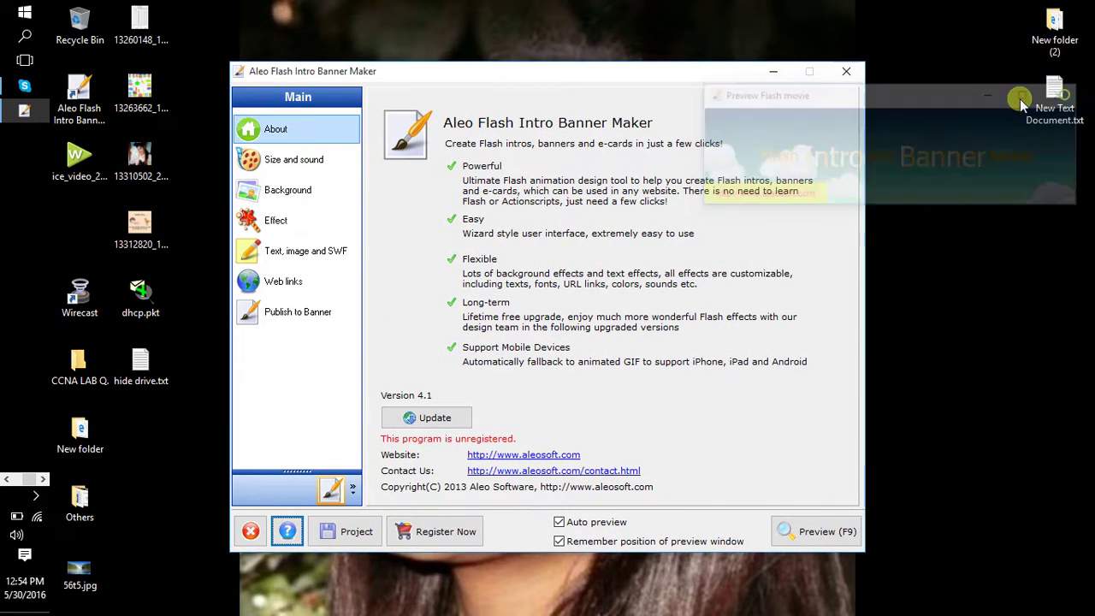
pyautogui.click(846, 71)
pyautogui.click(546, 338)
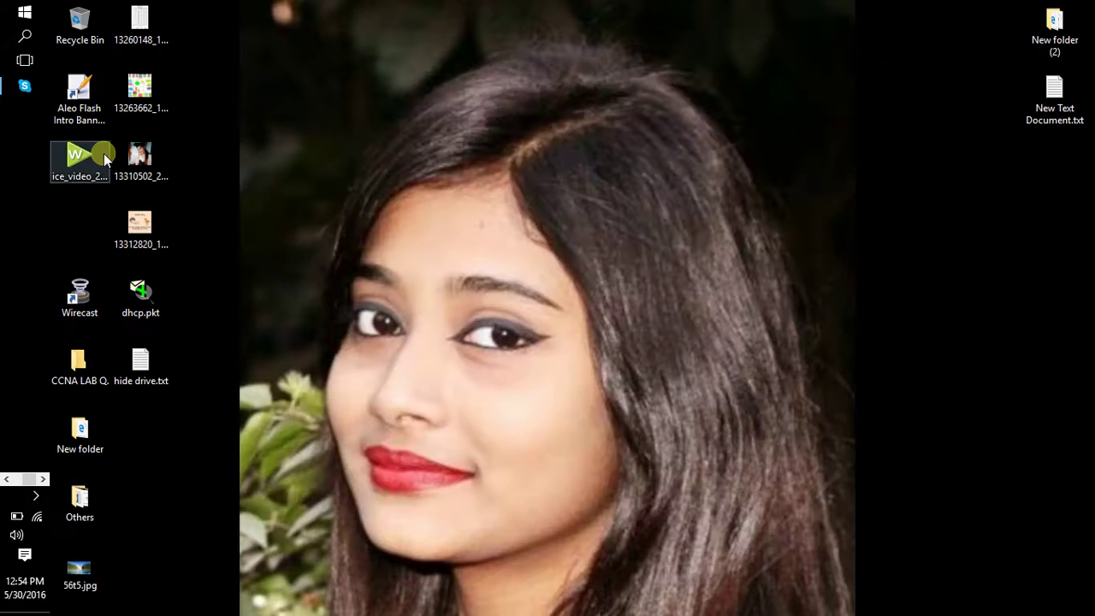
pyautogui.doubleClick(85, 118)
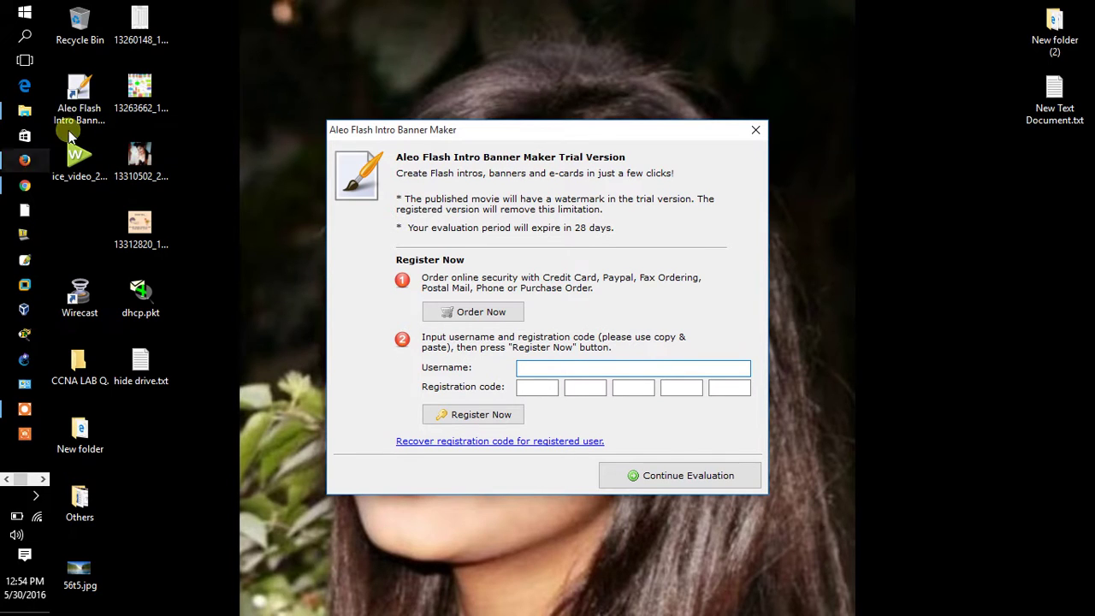
pyautogui.click(673, 475)
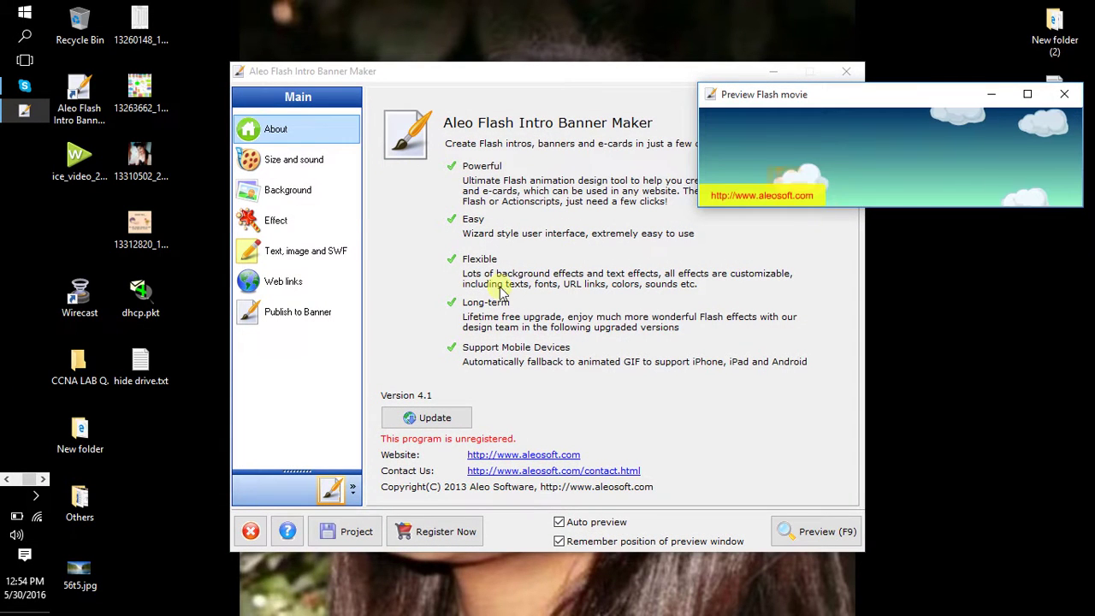
# Check the Size and sound page, then show the Background page with its 270° linear gradient.
pyautogui.click(296, 163)
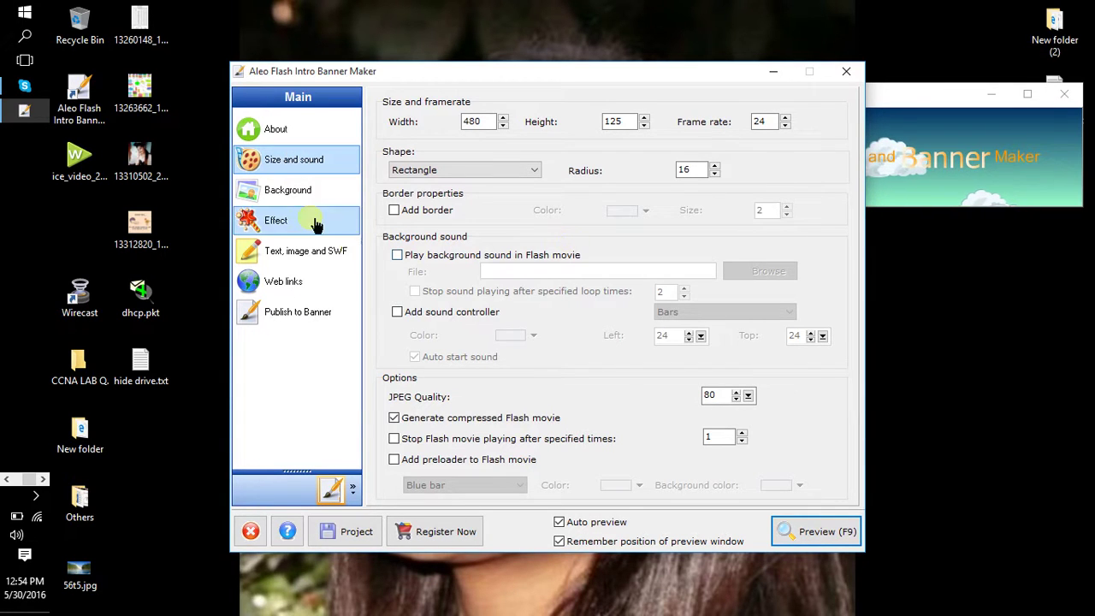
pyautogui.click(293, 197)
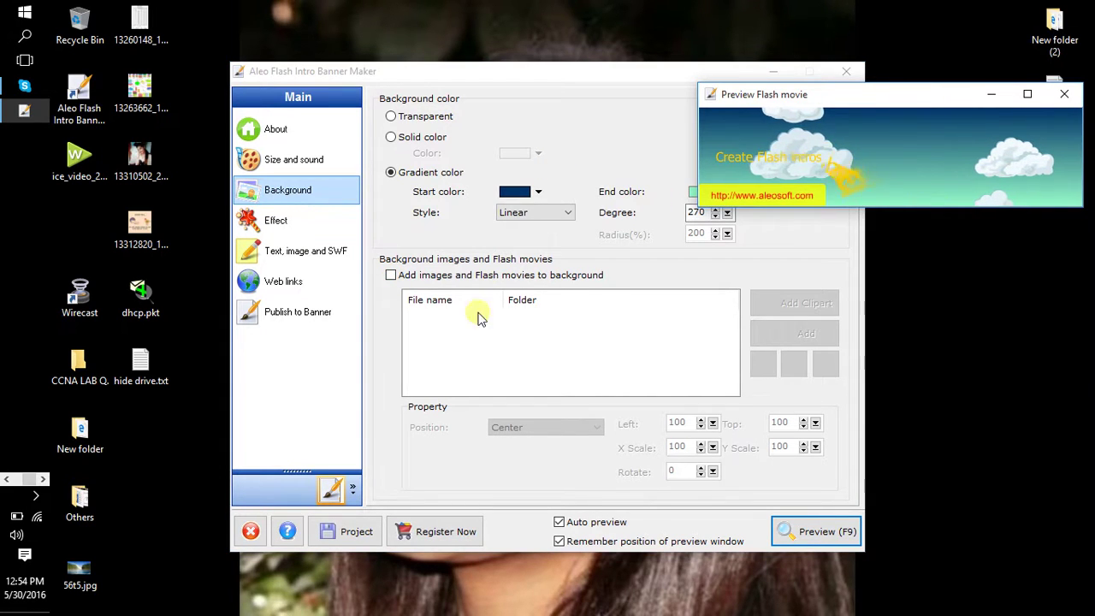
# Enable images in the background and browse the Pictures folders for an image file.
pyautogui.click(391, 276)
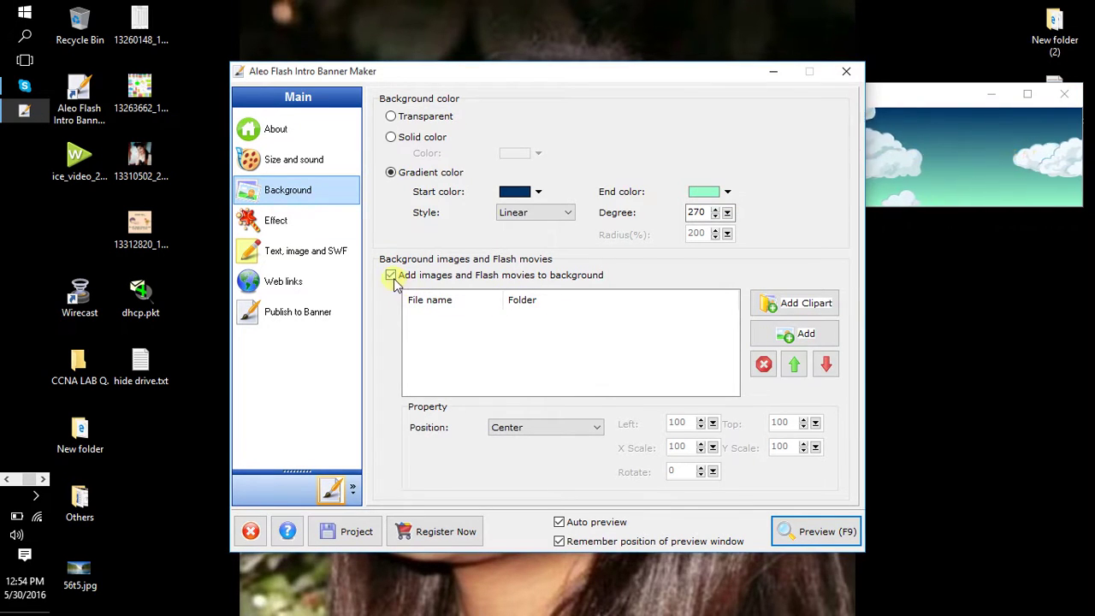
pyautogui.click(807, 334)
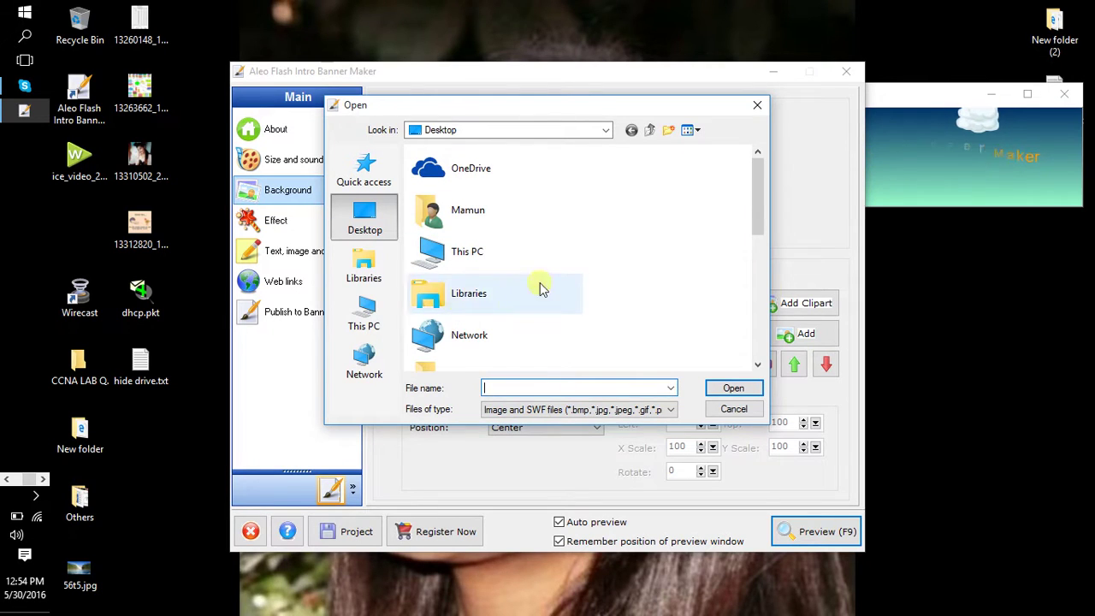
pyautogui.moveTo(756, 199)
pyautogui.mouseDown()
pyautogui.moveTo(750, 314)
pyautogui.moveTo(764, 203)
pyautogui.mouseUp()
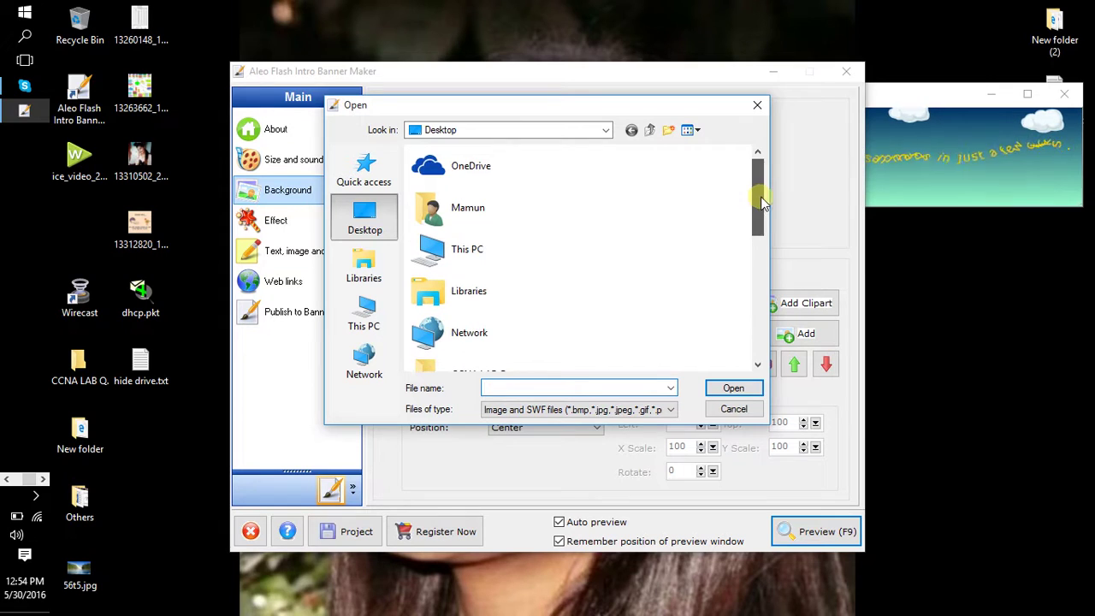
pyautogui.doubleClick(470, 256)
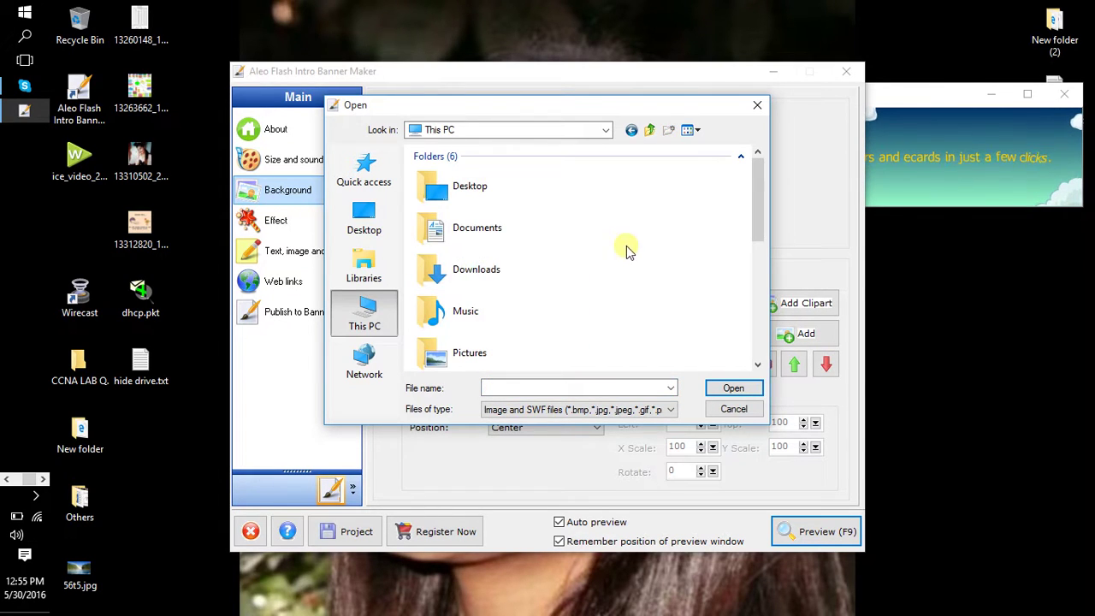
pyautogui.scroll(-1, 471, 213)
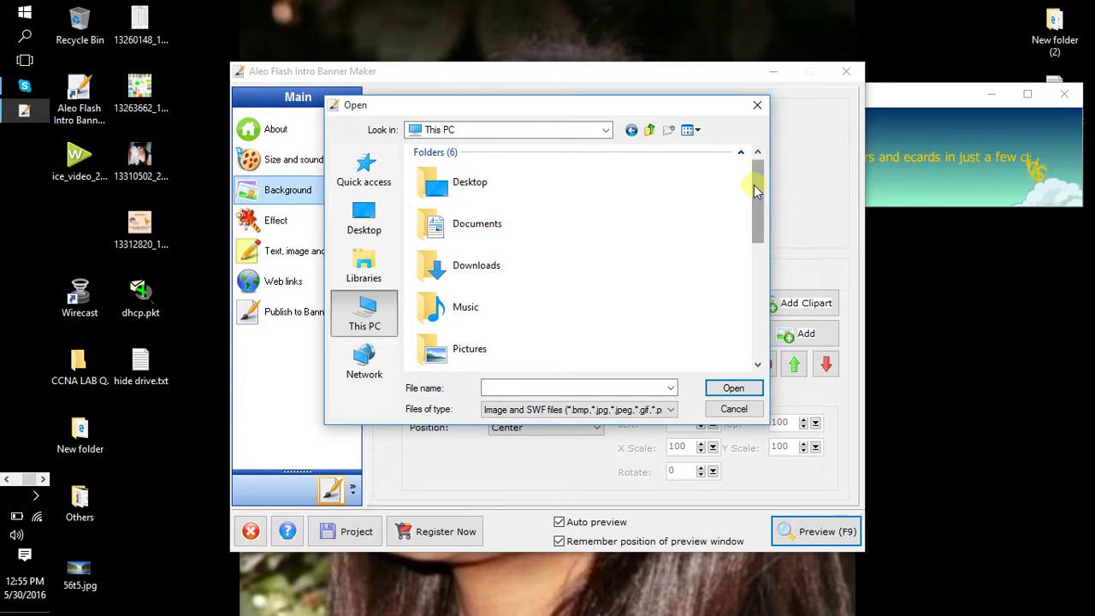
pyautogui.scroll(-2, 751, 199)
pyautogui.doubleClick(466, 311)
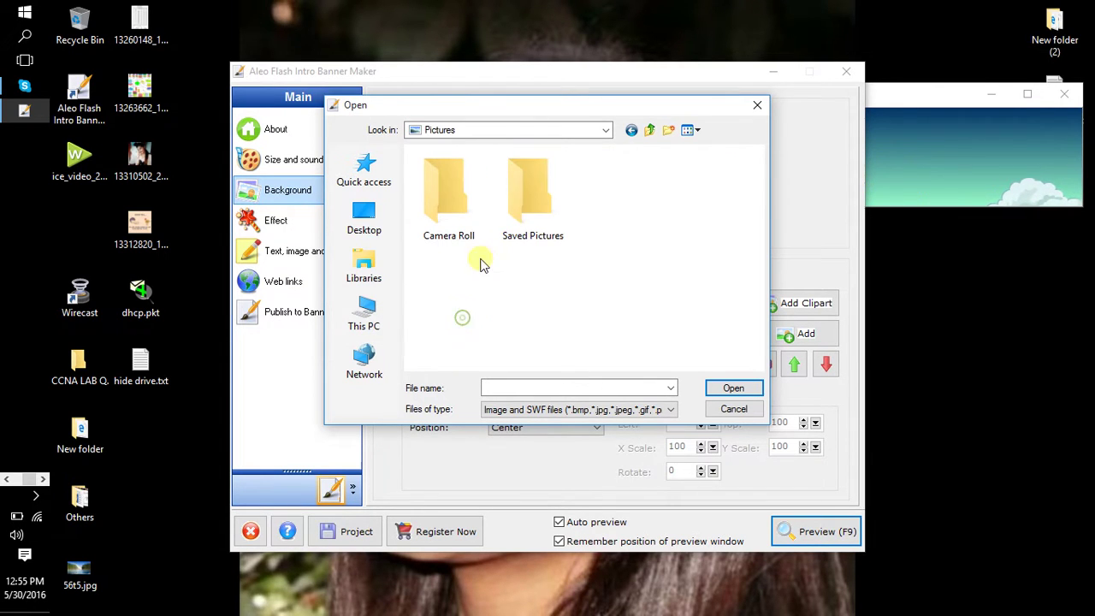
pyautogui.doubleClick(531, 197)
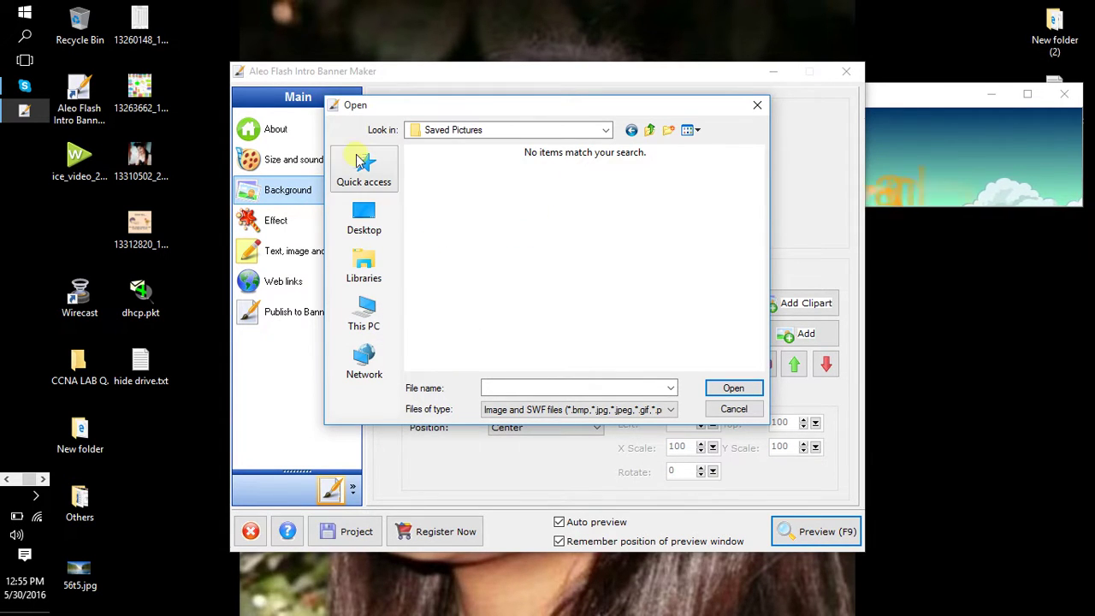
pyautogui.click(633, 129)
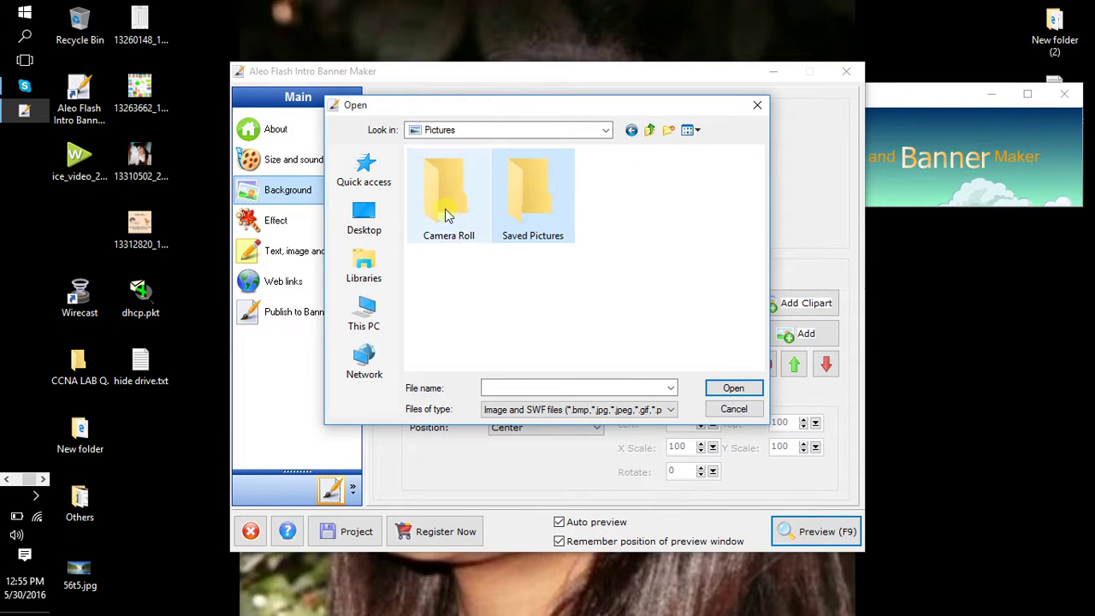
pyautogui.doubleClick(444, 216)
pyautogui.click(632, 130)
pyautogui.click(631, 130)
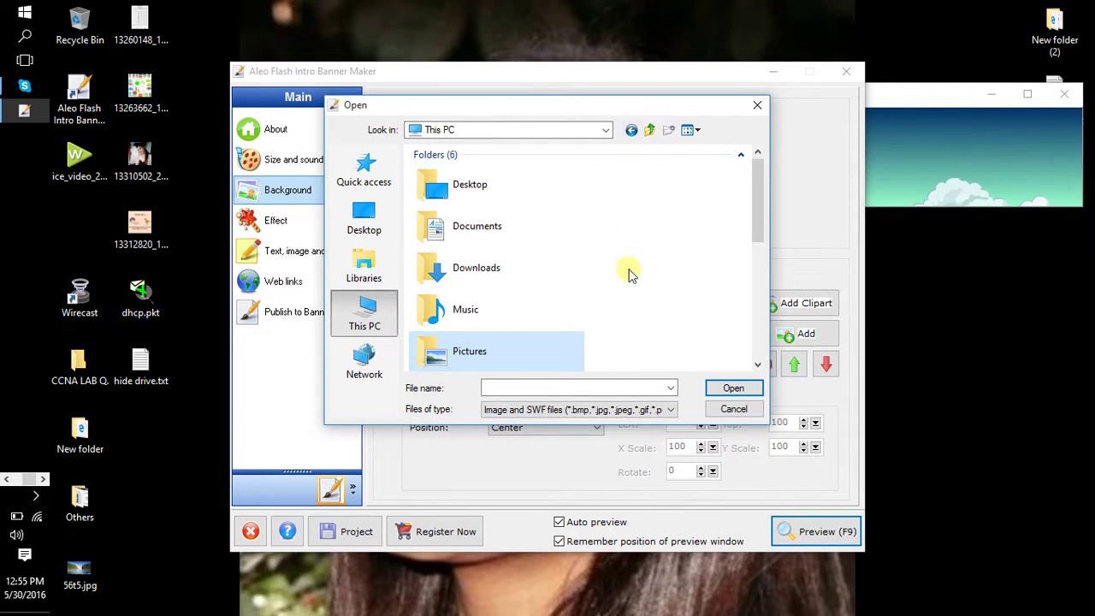
# Add the digital-rain wallpaper from F:\HD Wallpaper\Mainboard as the stretched background image.
pyautogui.moveTo(755, 194); pyautogui.dragTo(754, 277)
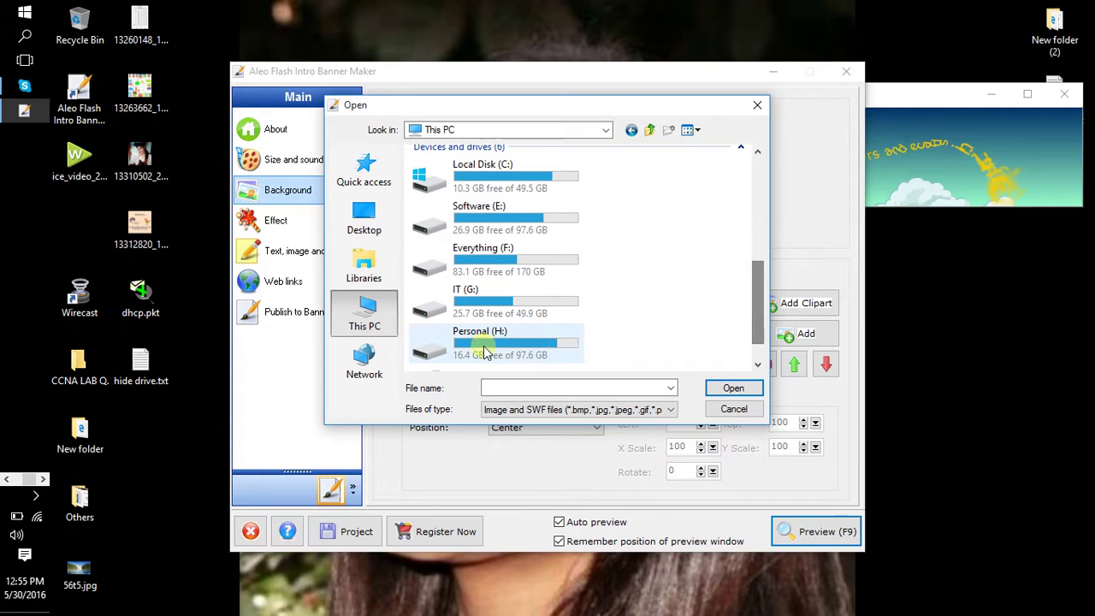
pyautogui.doubleClick(477, 251)
pyautogui.doubleClick(456, 265)
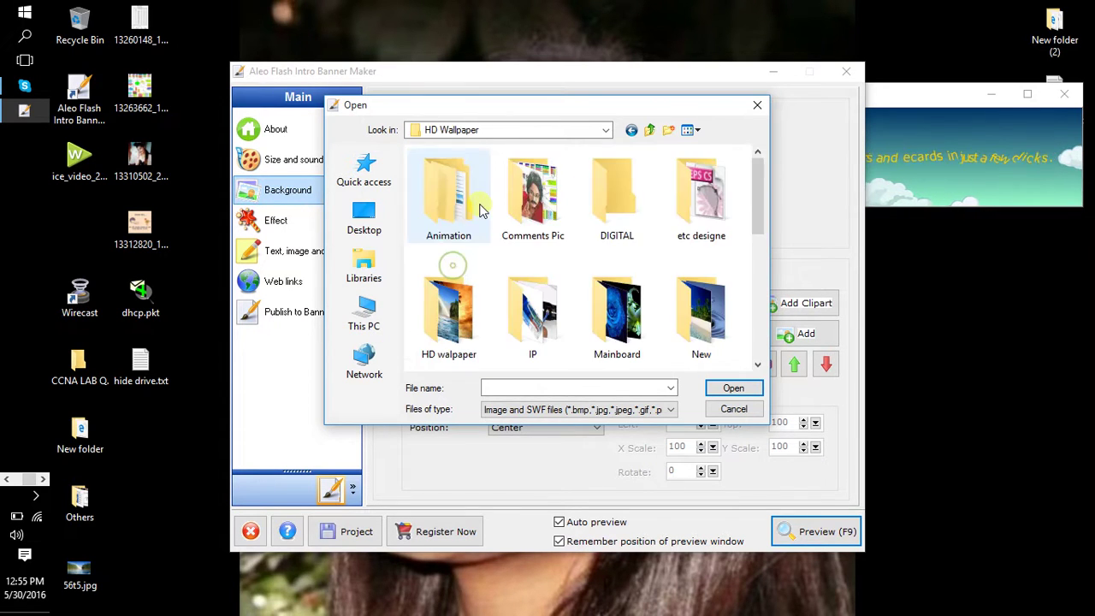
pyautogui.doubleClick(616, 312)
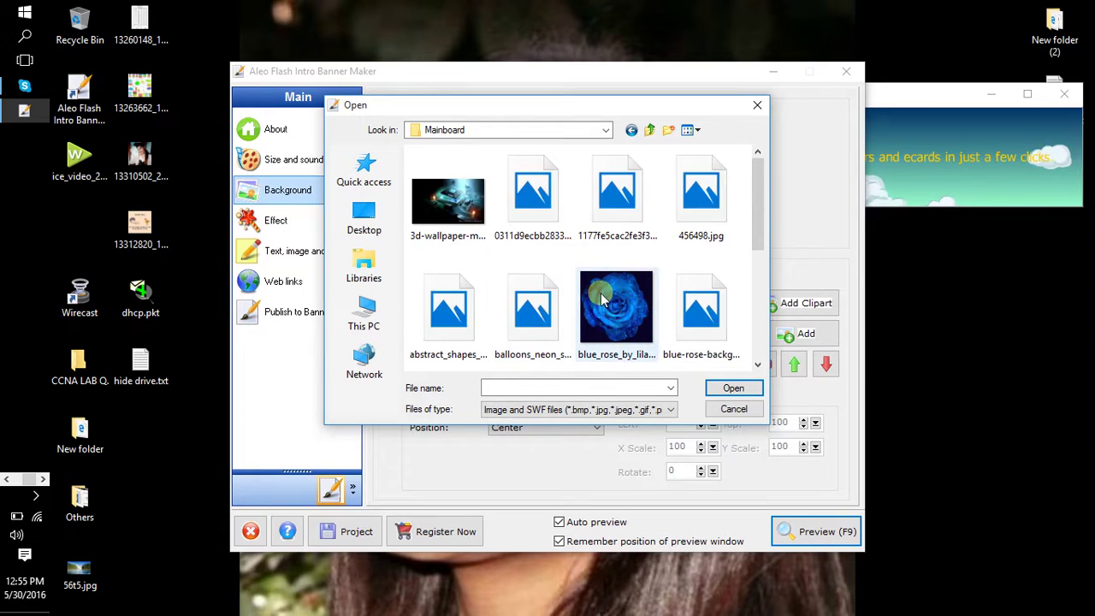
pyautogui.click(612, 201)
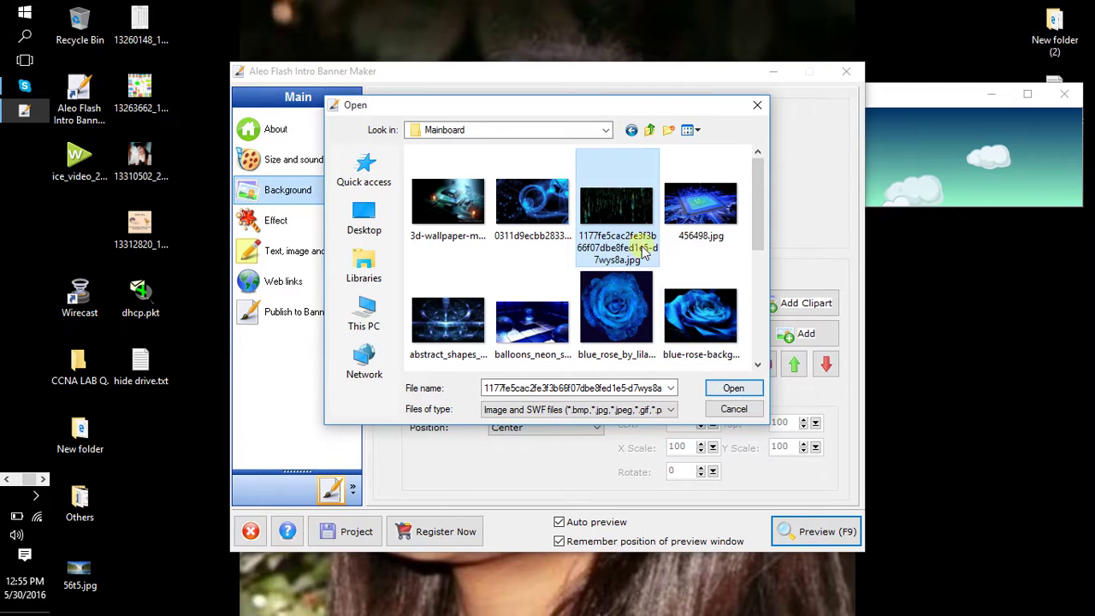
pyautogui.click(733, 387)
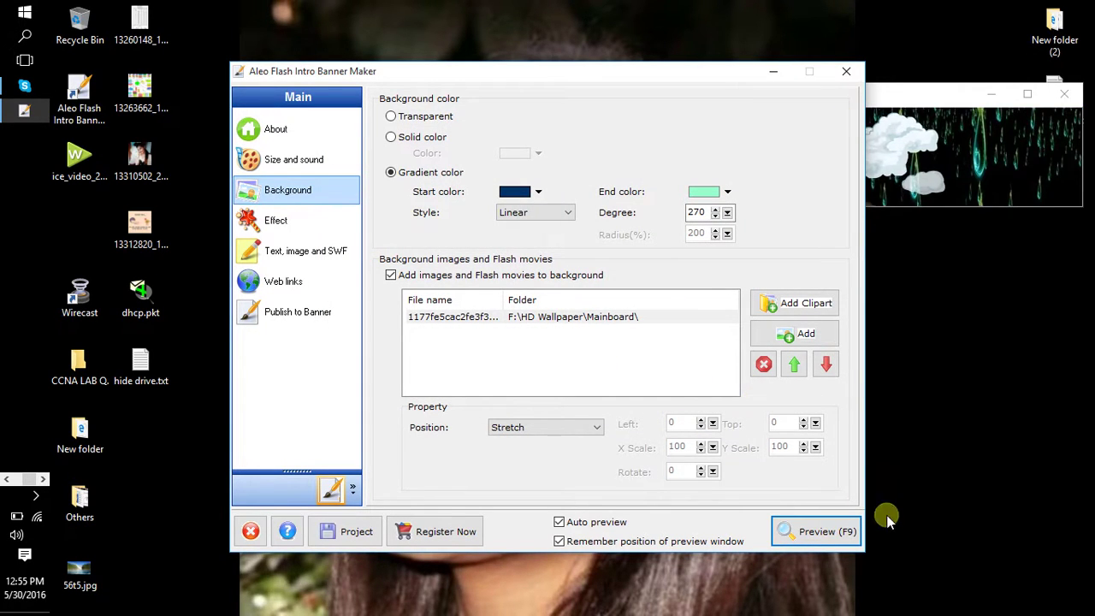
pyautogui.click(989, 146)
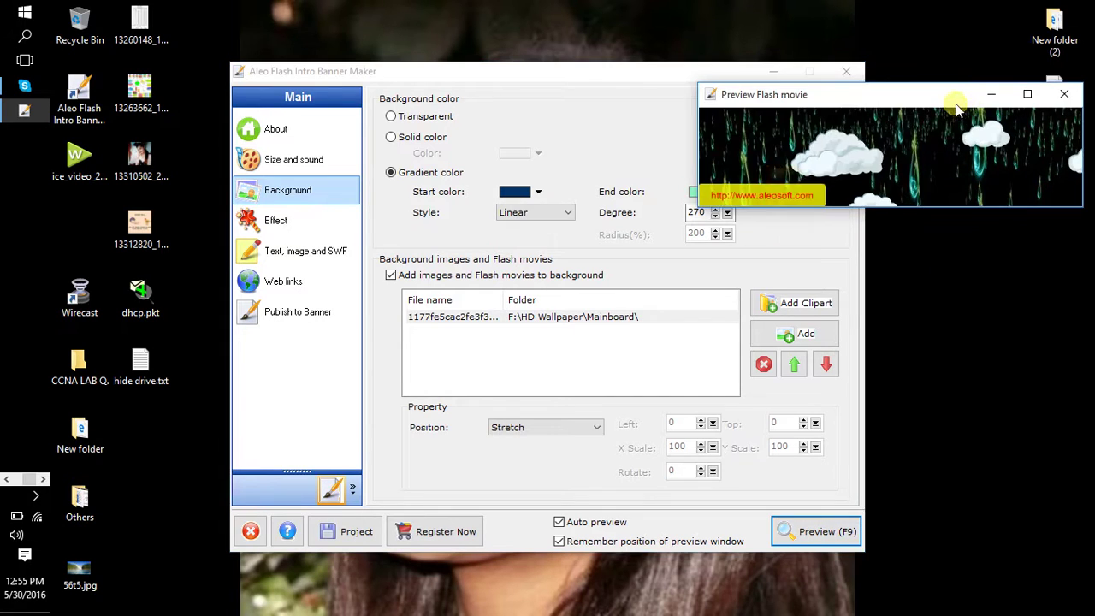
pyautogui.moveTo(947, 104); pyautogui.dragTo(900, 55)
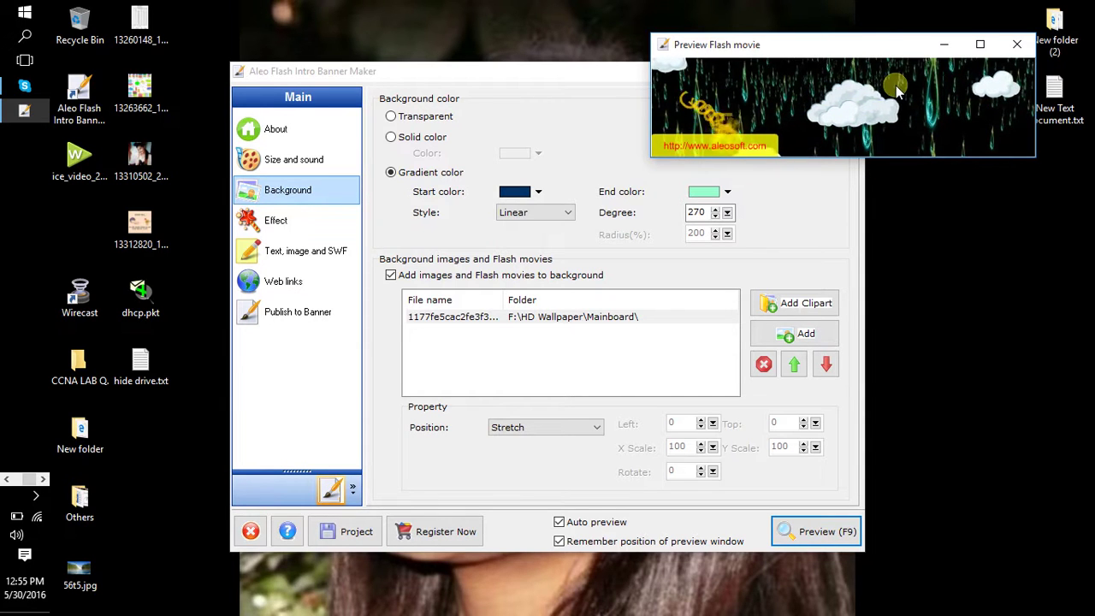
# Show the background effect settings, pick Dandelion, and place the preview beside the main window.
pyautogui.click(293, 229)
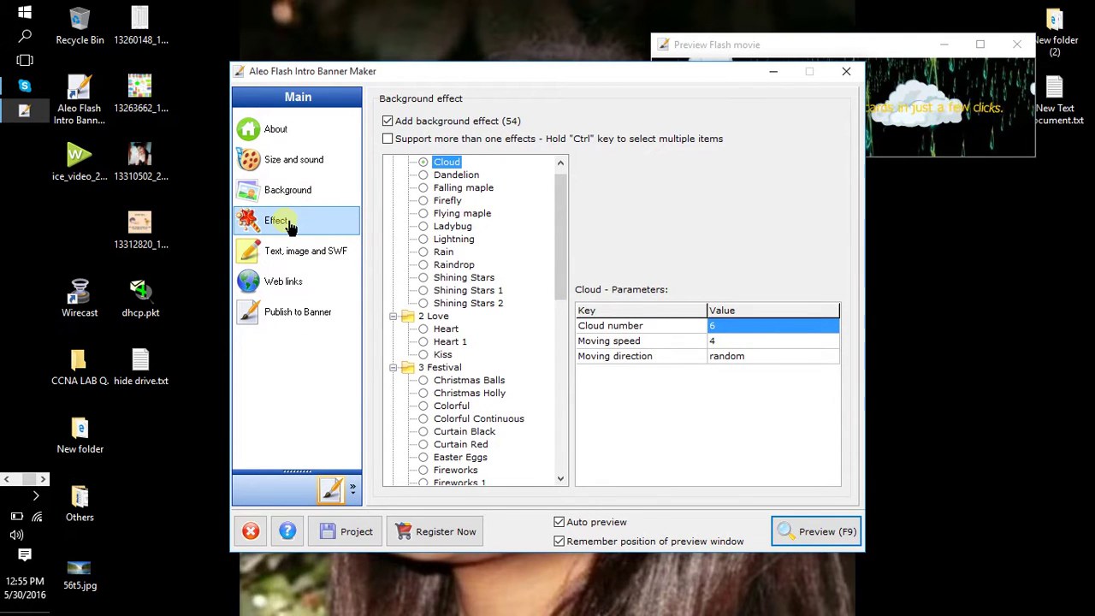
pyautogui.moveTo(773, 34); pyautogui.dragTo(763, 112)
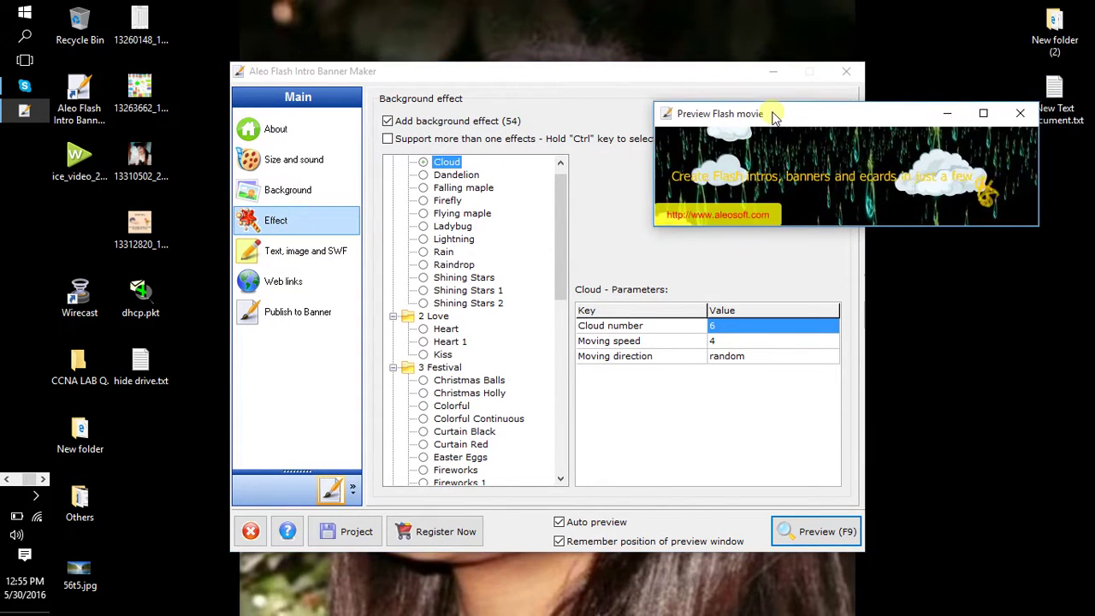
pyautogui.click(423, 175)
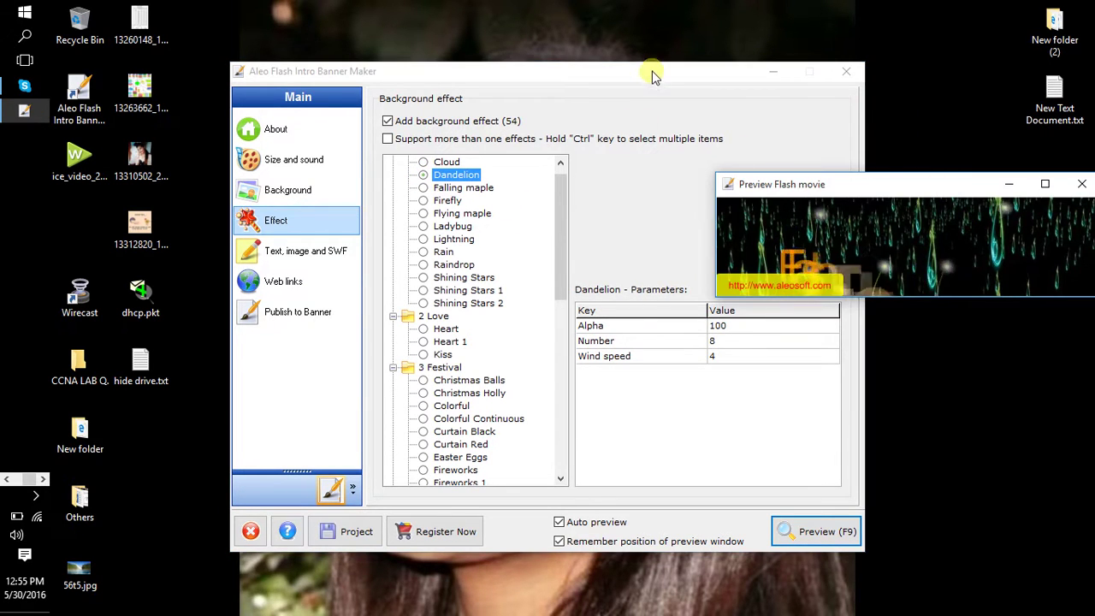
pyautogui.moveTo(730, 72); pyautogui.dragTo(565, 61)
pyautogui.moveTo(912, 179); pyautogui.dragTo(899, 139)
# Try Falling maple, Firefly, Flying maple, Ladybug, Lightning and Rain, then settle on Raindrop and replay.
pyautogui.click(282, 177)
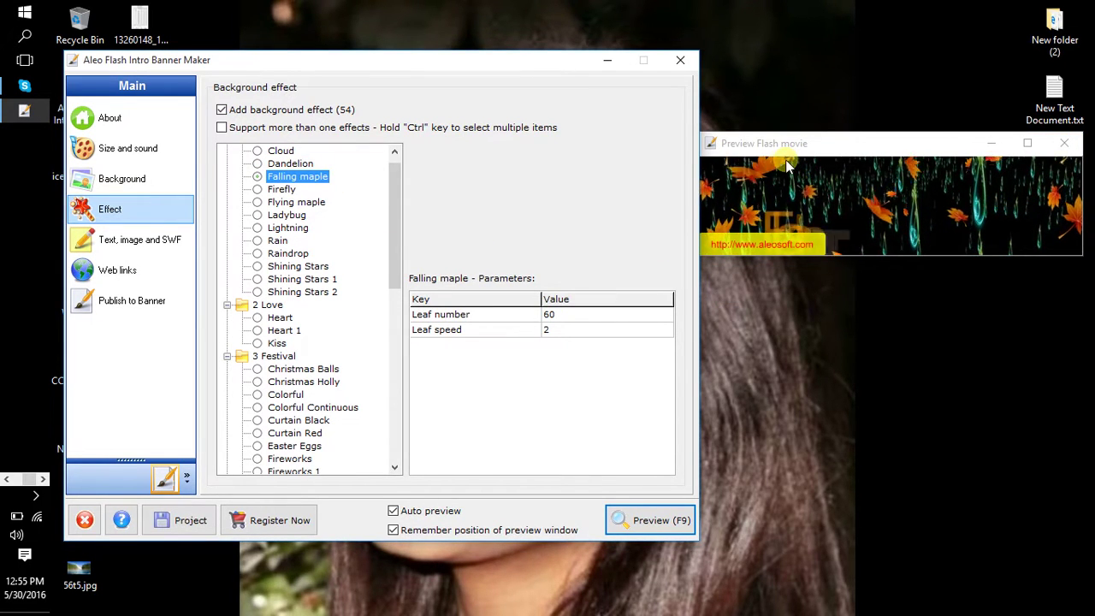
pyautogui.click(274, 191)
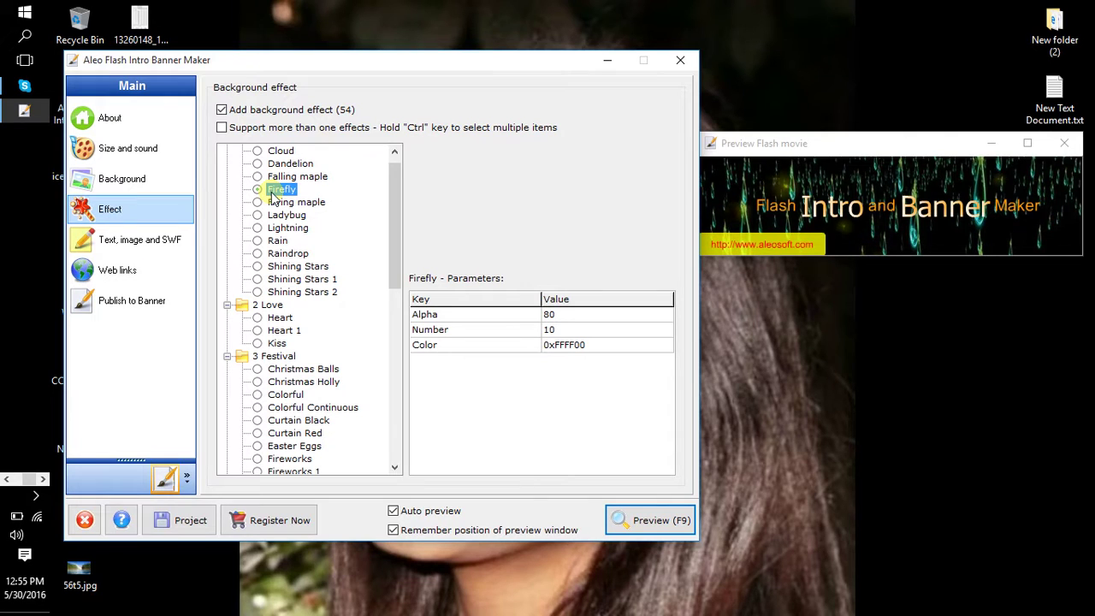
pyautogui.click(275, 205)
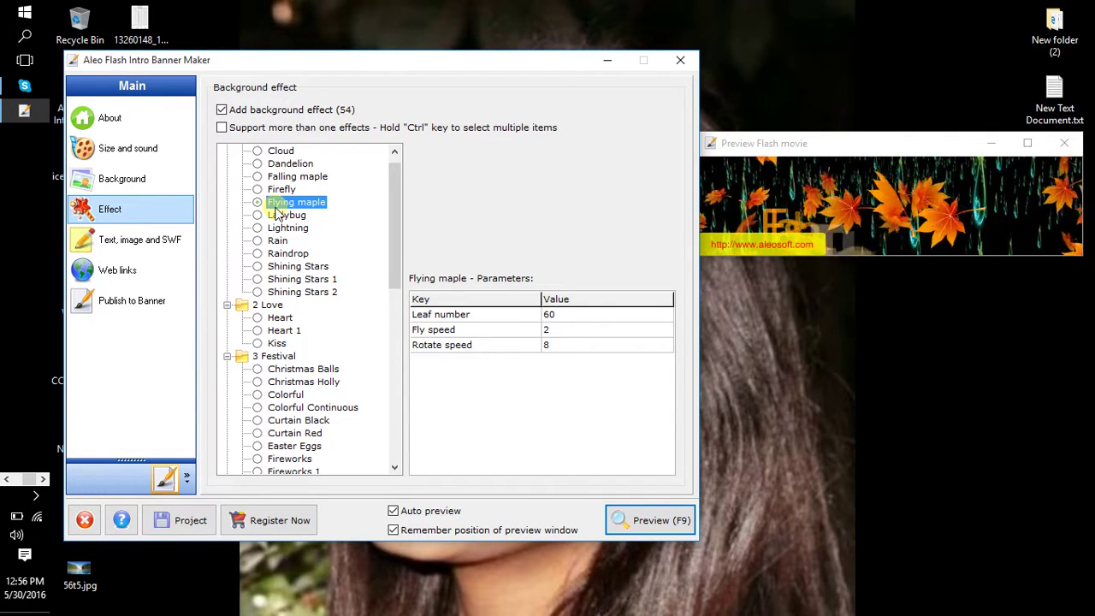
pyautogui.click(280, 217)
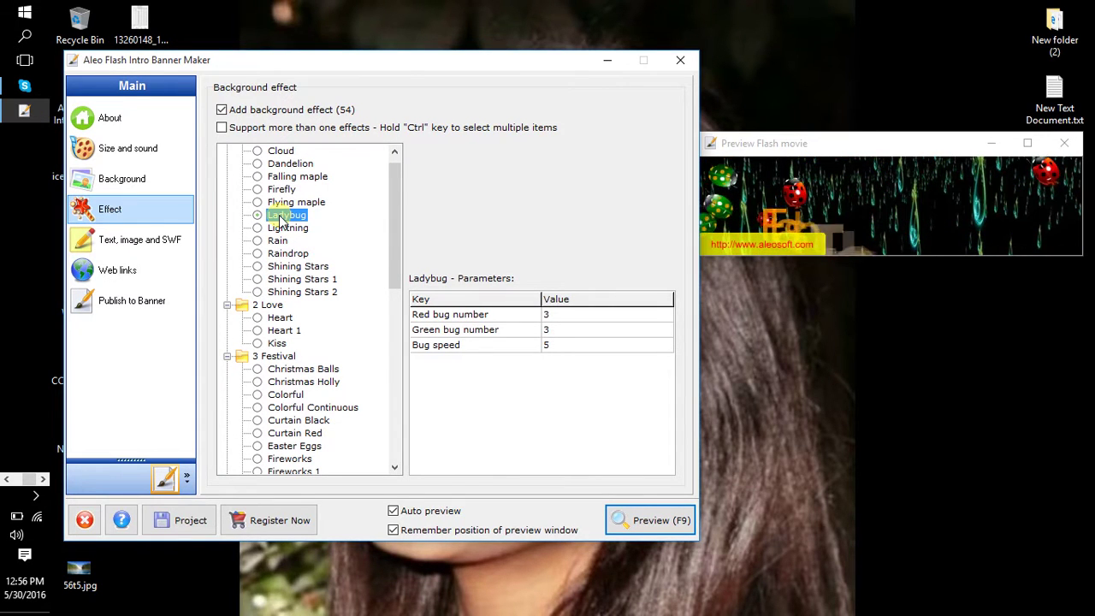
pyautogui.click(282, 227)
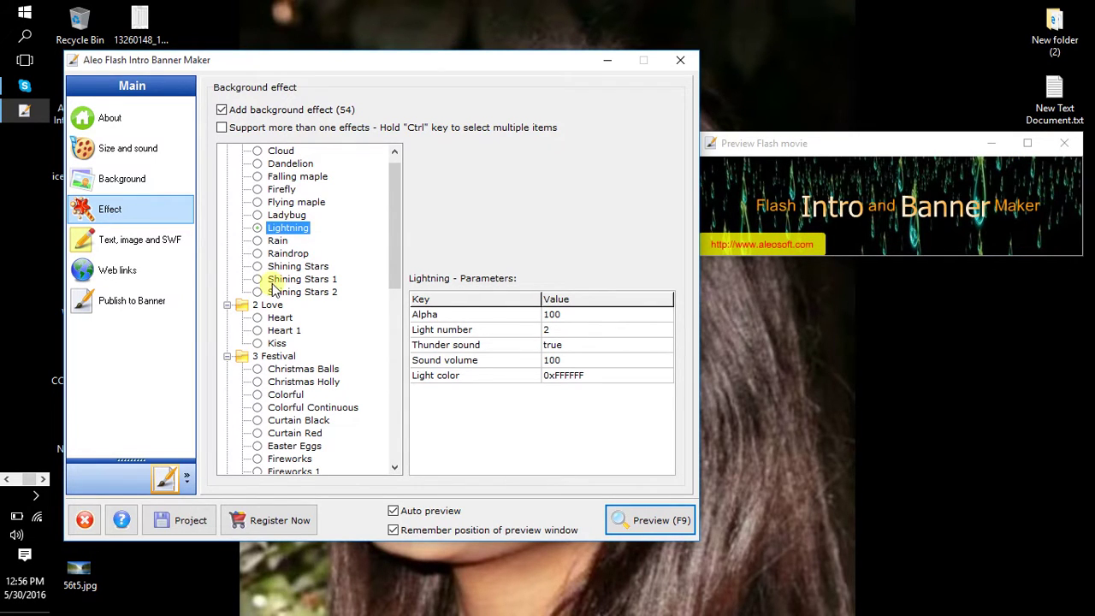
pyautogui.click(272, 243)
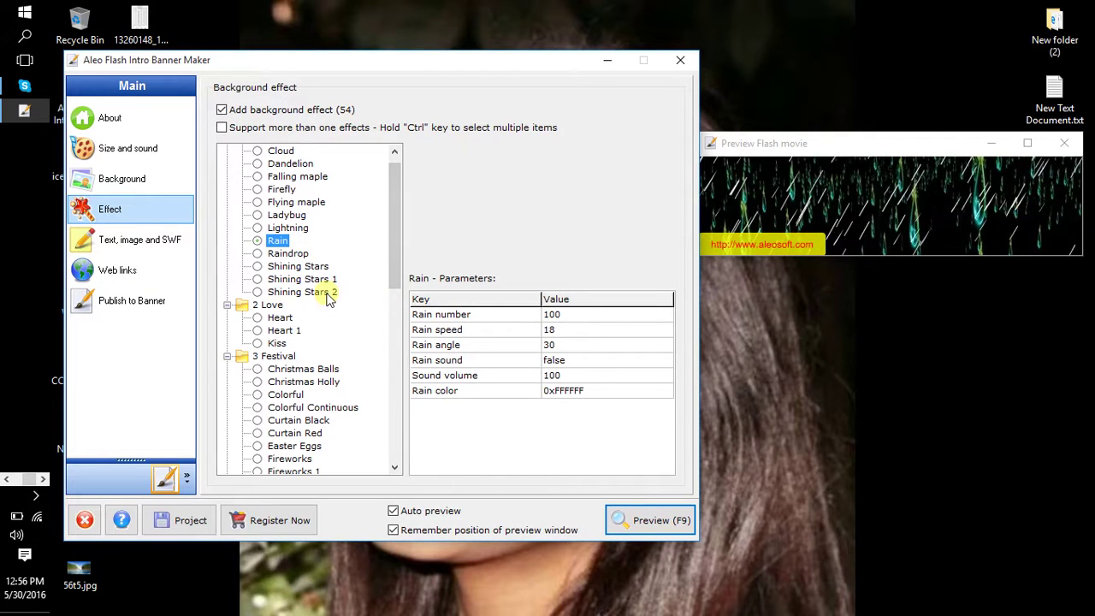
pyautogui.click(287, 255)
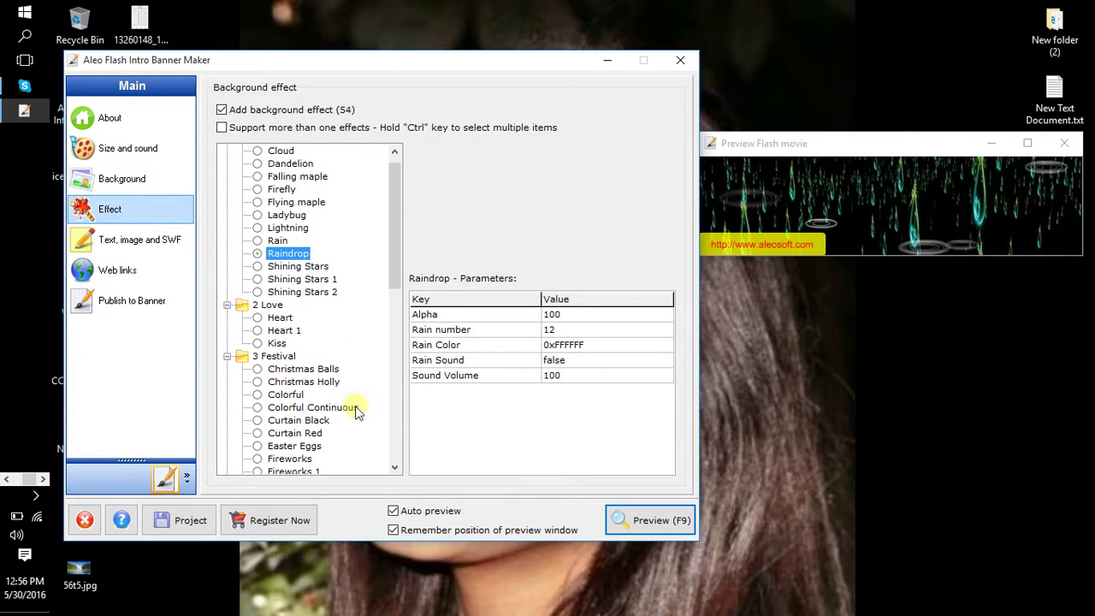
pyautogui.click(671, 518)
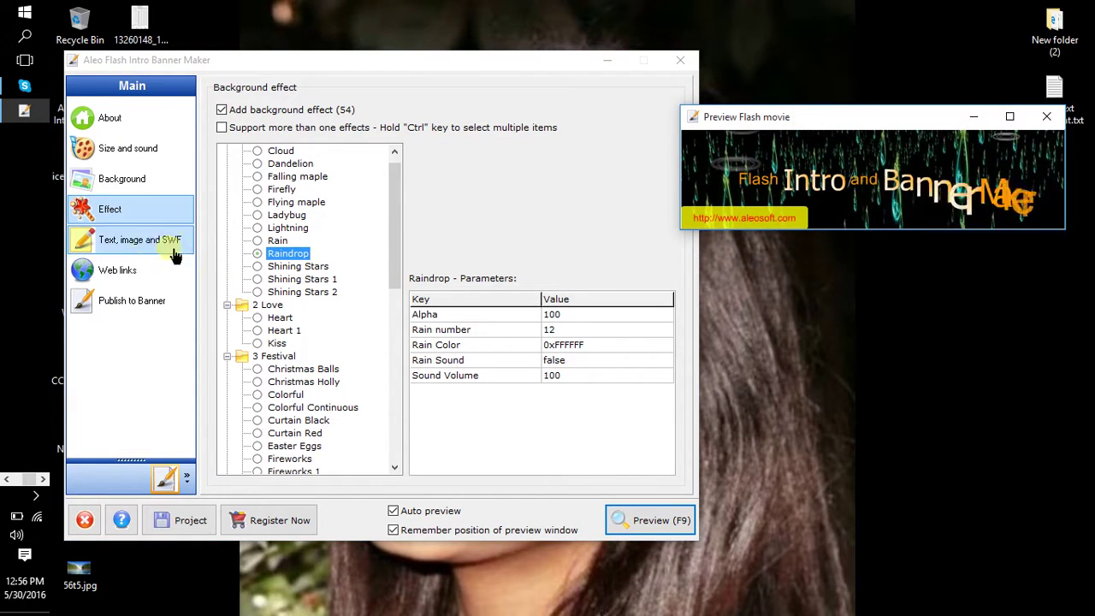
# Replace the 'Flash Intro and Banner Maker' title with 'Tech Solutions' and refresh the preview.
pyautogui.click(154, 250)
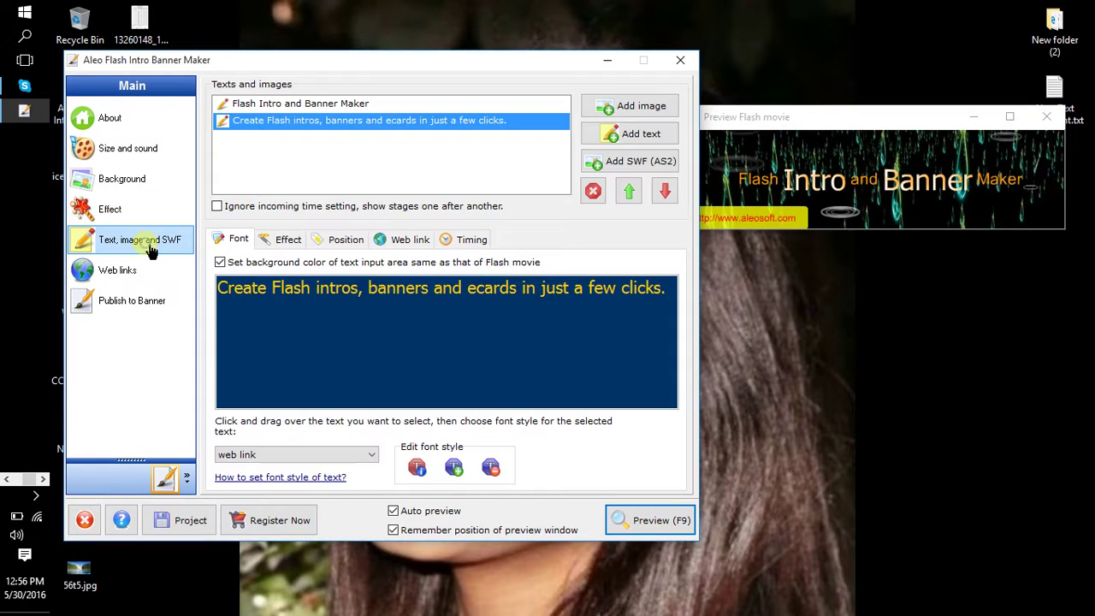
pyautogui.click(289, 105)
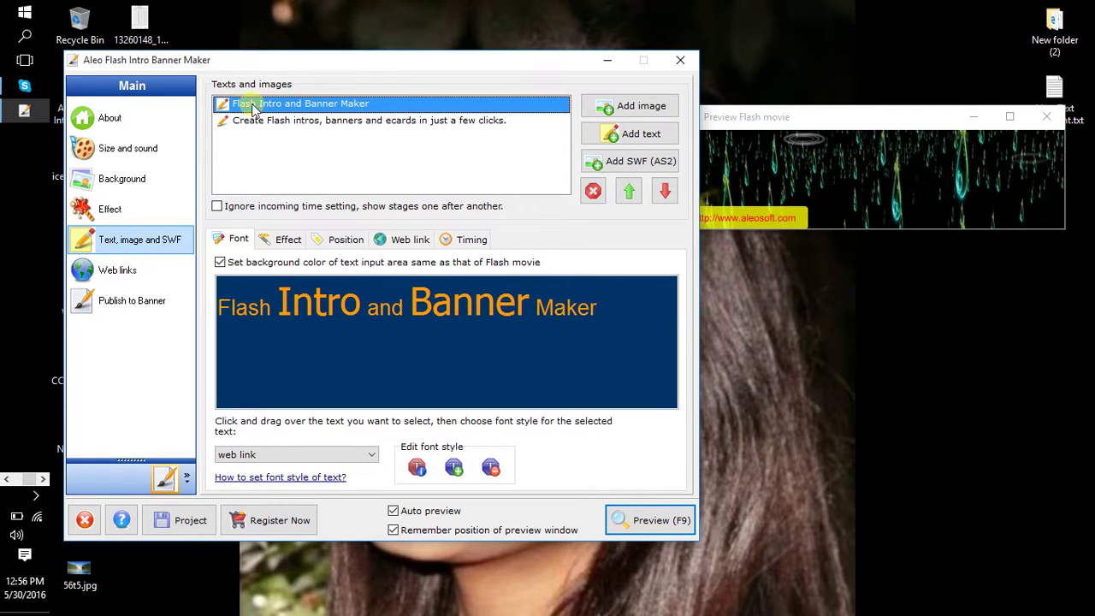
pyautogui.moveTo(223, 306); pyautogui.dragTo(607, 311)
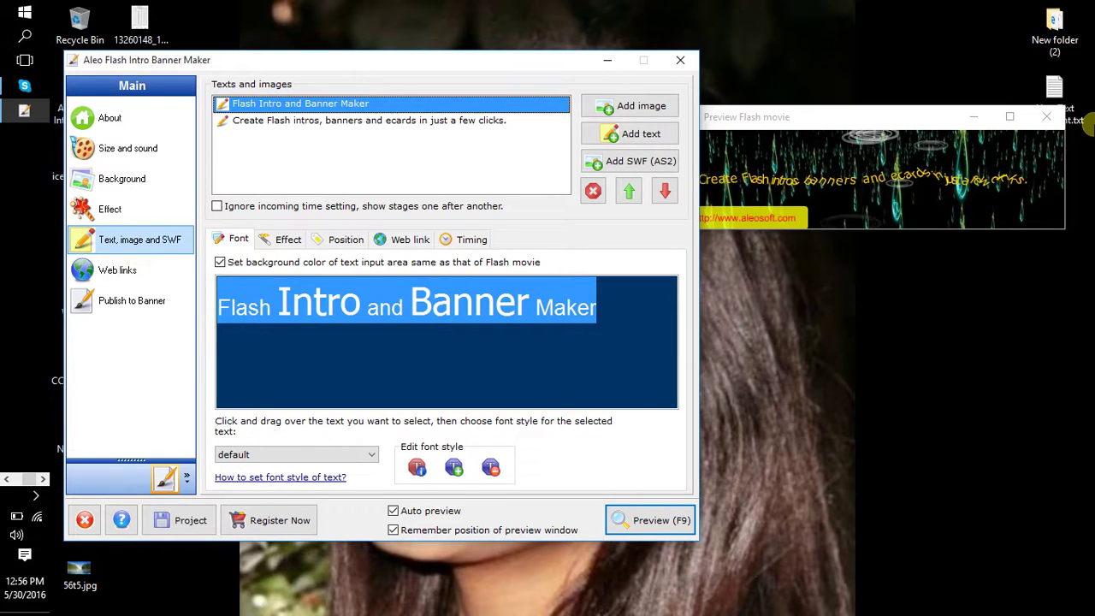
pyautogui.write('Te')
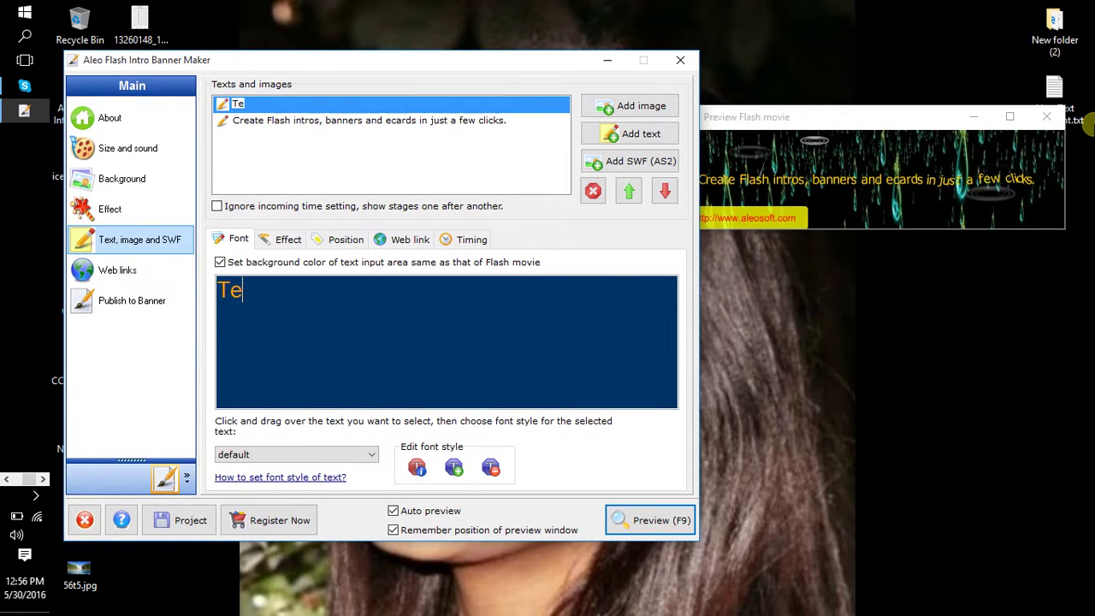
pyautogui.write('ch S')
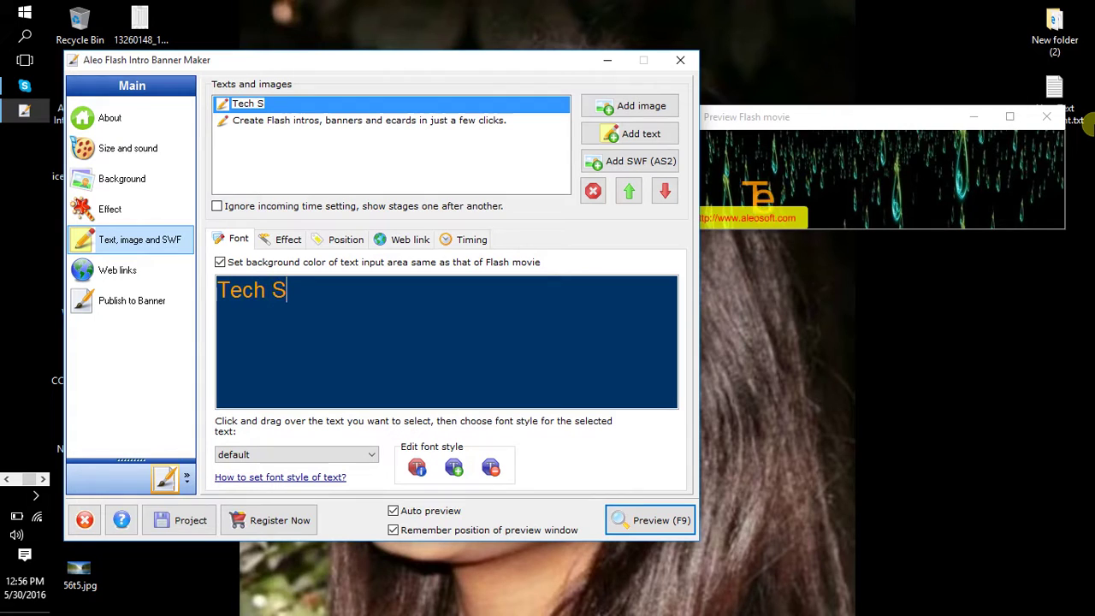
pyautogui.write('olu')
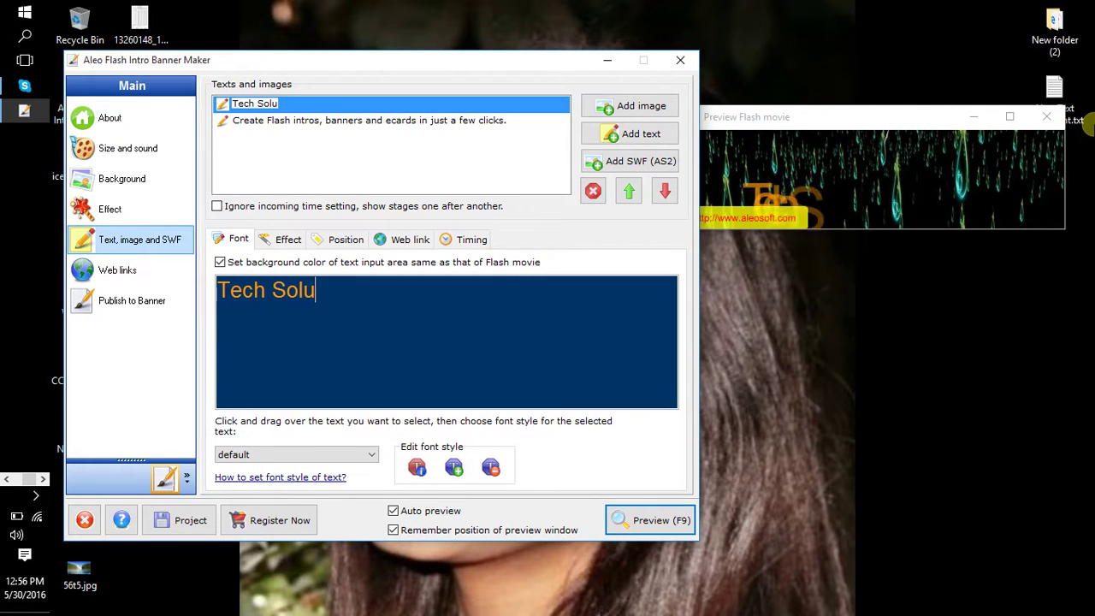
pyautogui.write('tions')
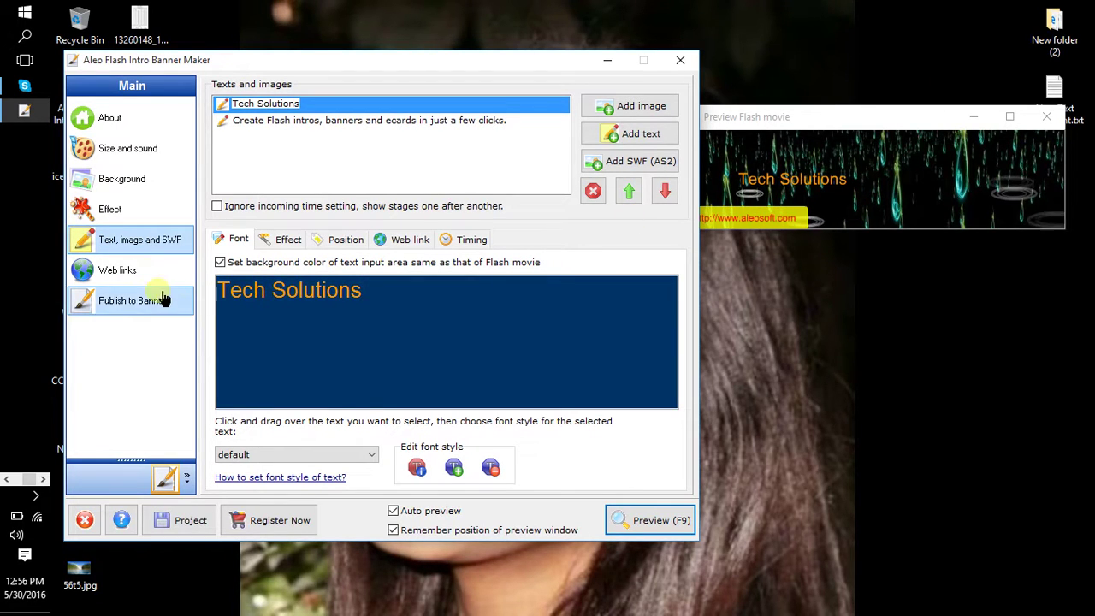
pyautogui.click(663, 528)
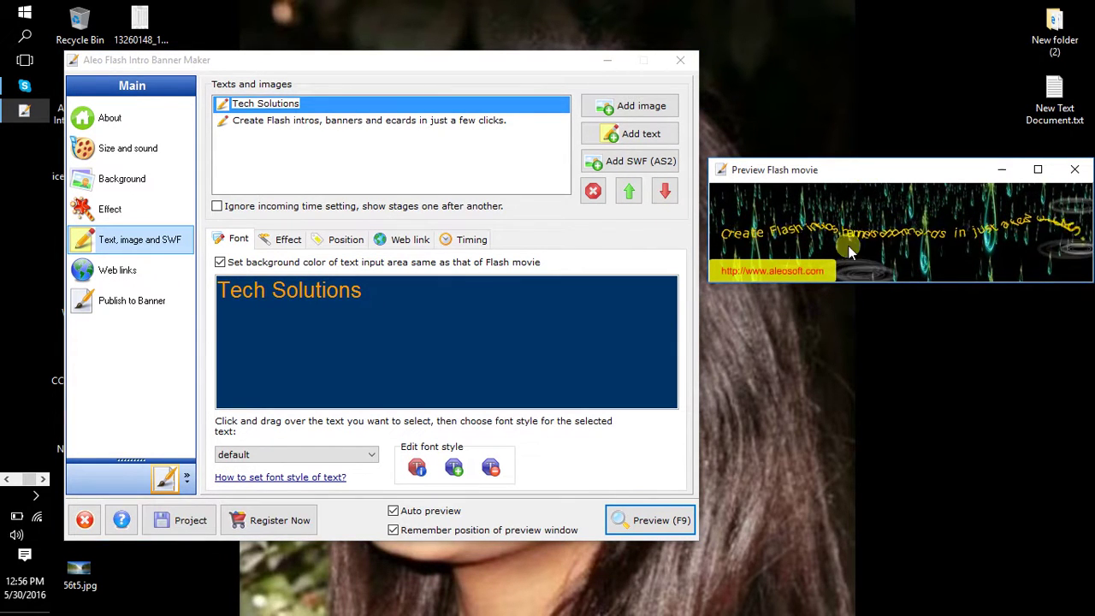
# Delete both existing text items, including the Create Flash intros line.
pyautogui.click(327, 124)
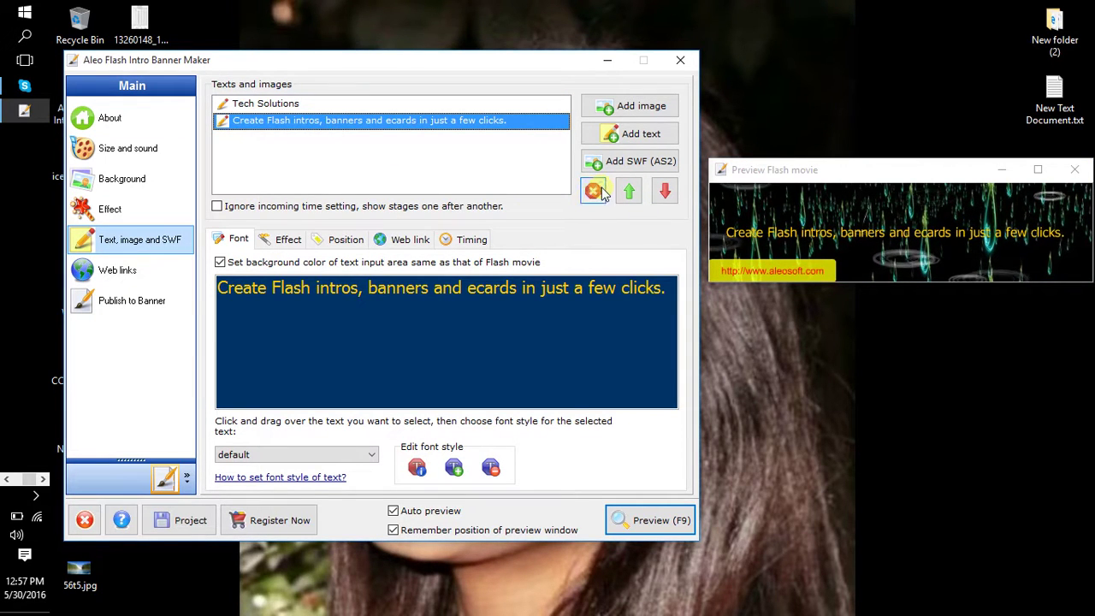
pyautogui.hotkey('shift', 'Up')
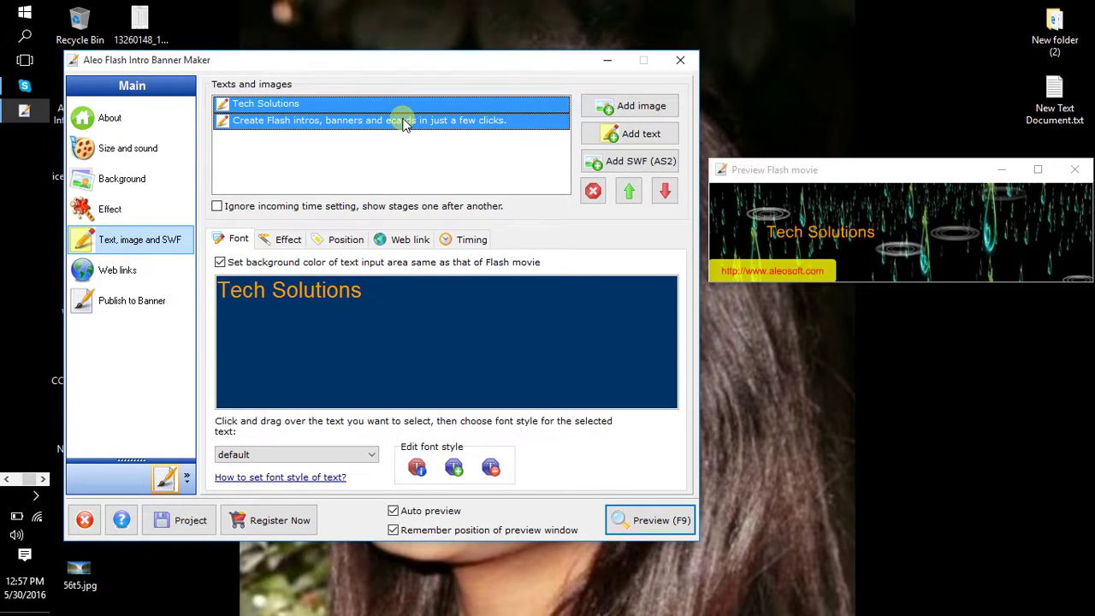
pyautogui.click(595, 191)
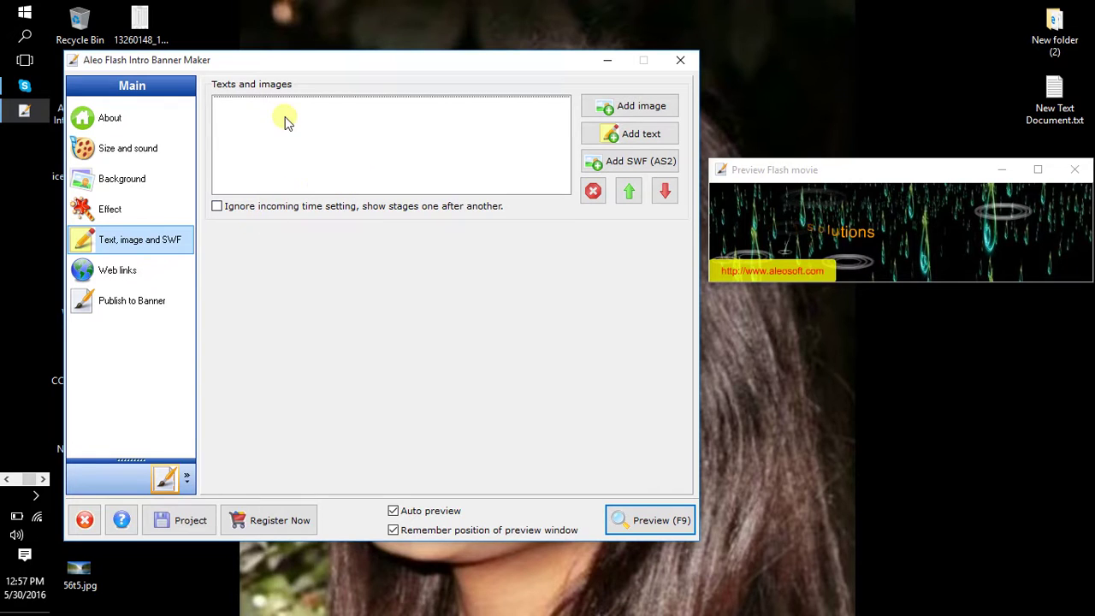
# Add a new text item reading 'Tech Solutions'.
pyautogui.click(643, 134)
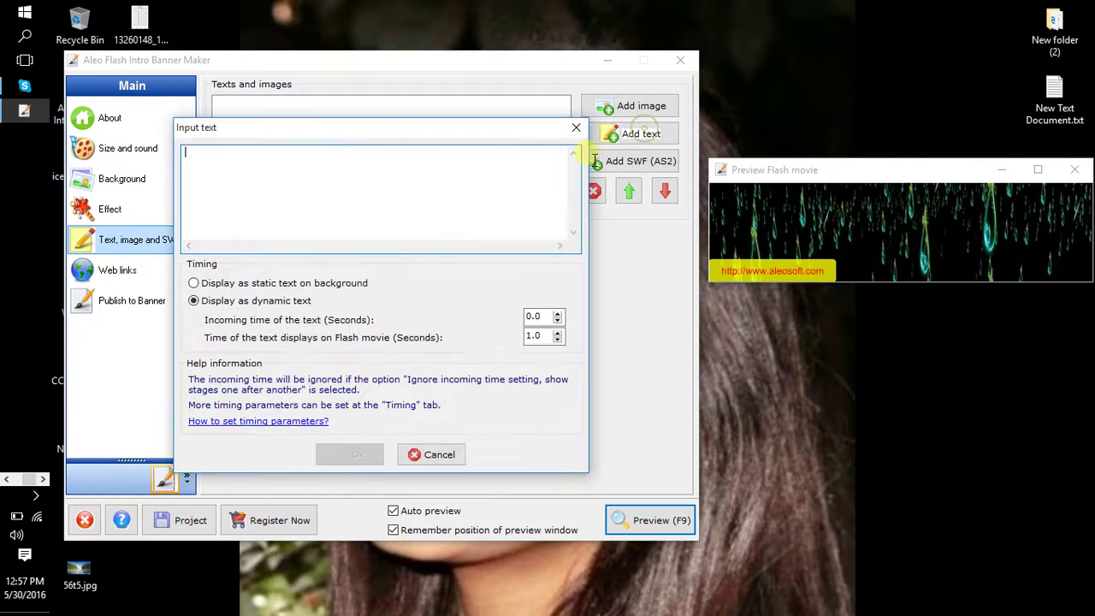
pyautogui.write('Tech Solutions')
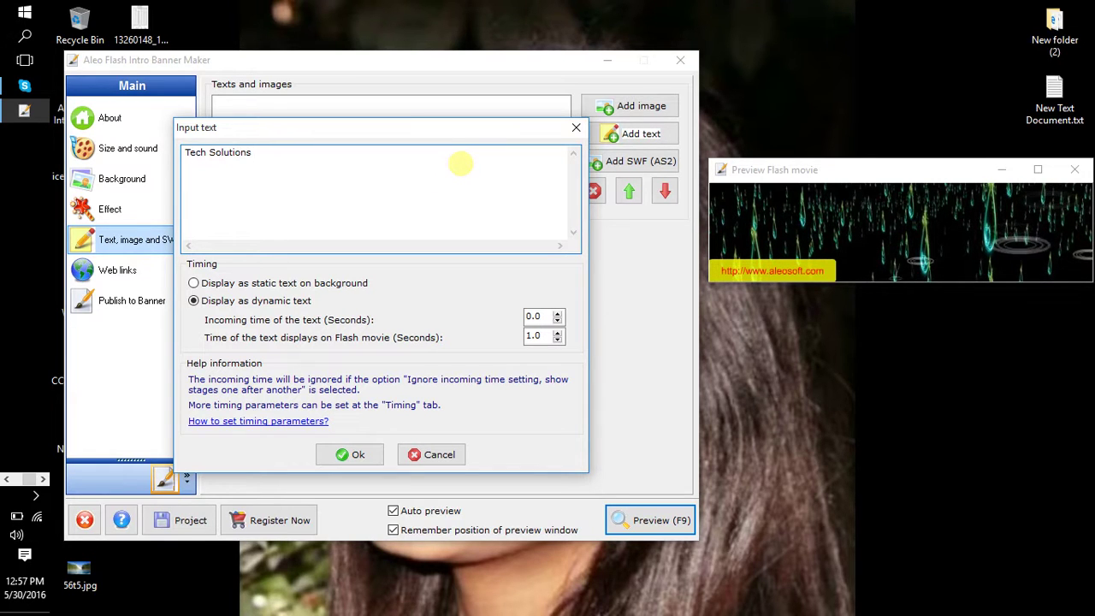
pyautogui.click(374, 453)
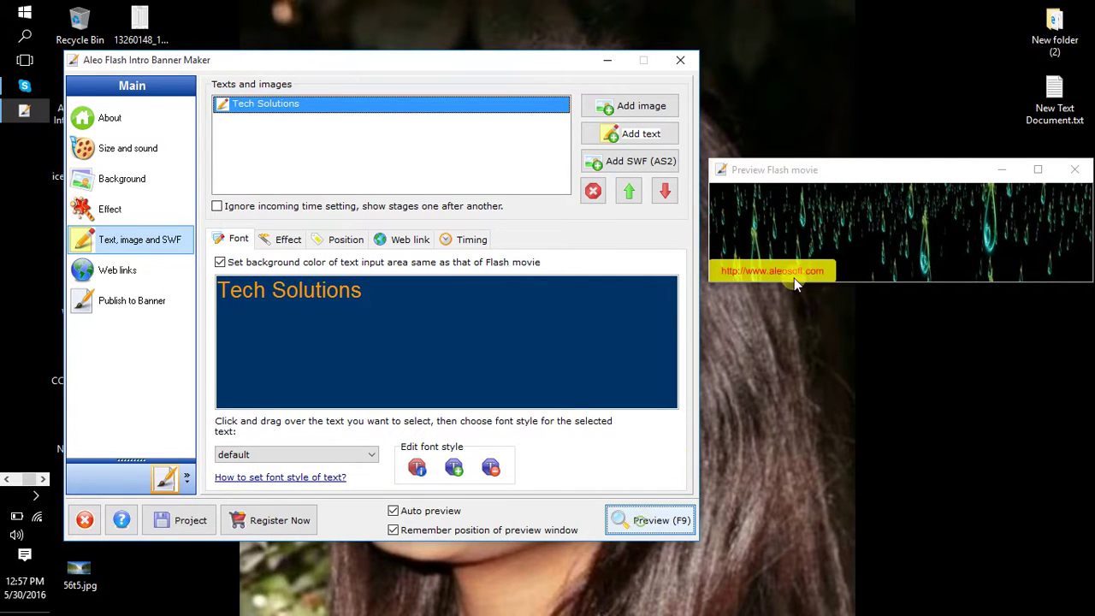
# Select the Tech Solutions text and bring up its font style settings.
pyautogui.click(873, 169)
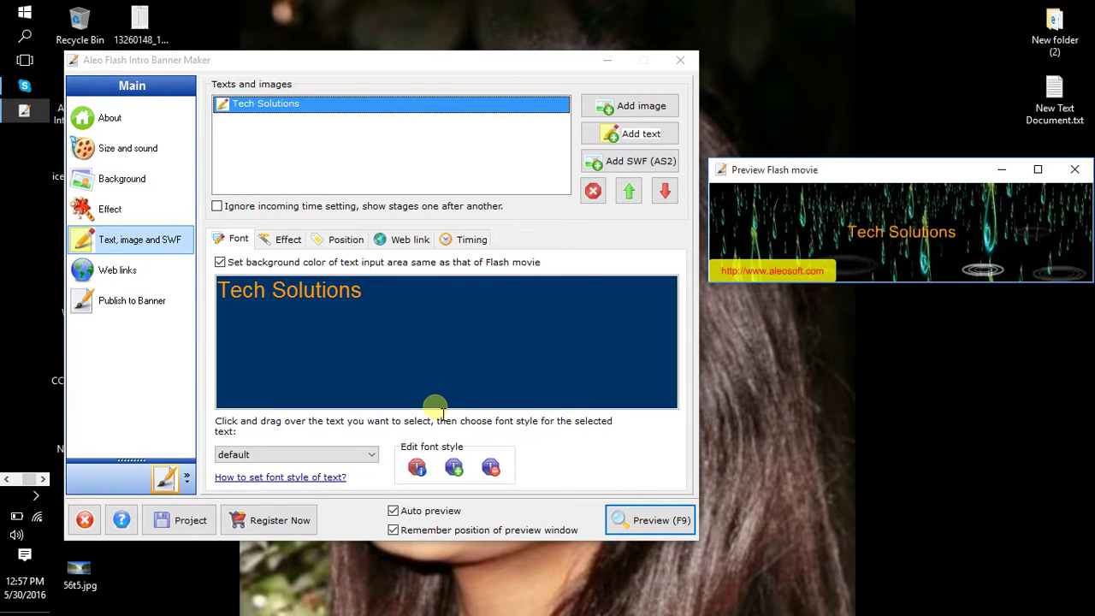
pyautogui.click(402, 296)
pyautogui.moveTo(367, 296); pyautogui.dragTo(229, 290)
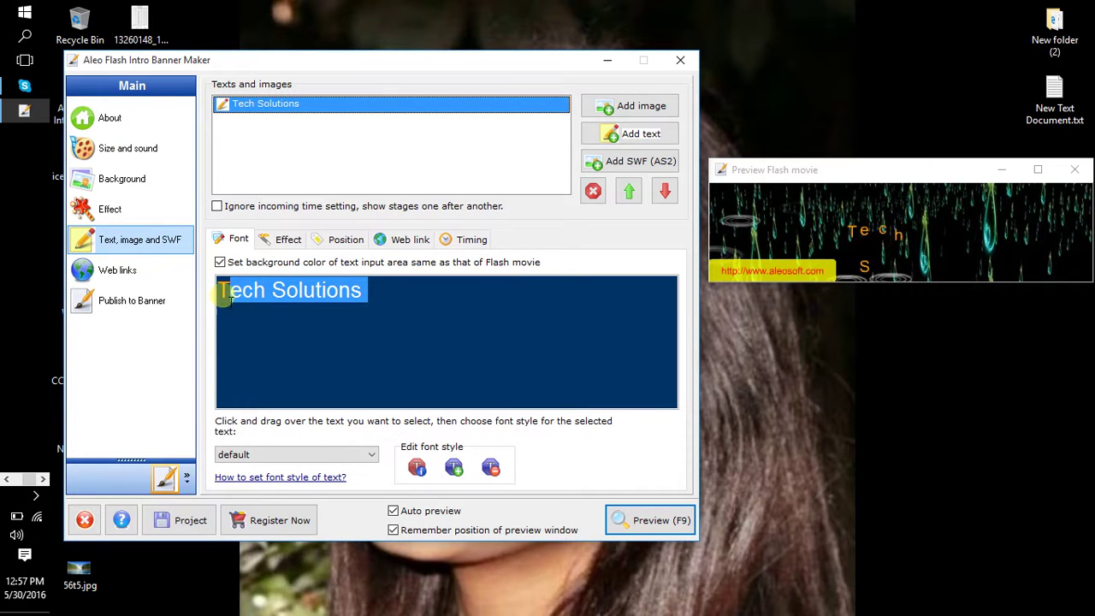
pyautogui.click(416, 467)
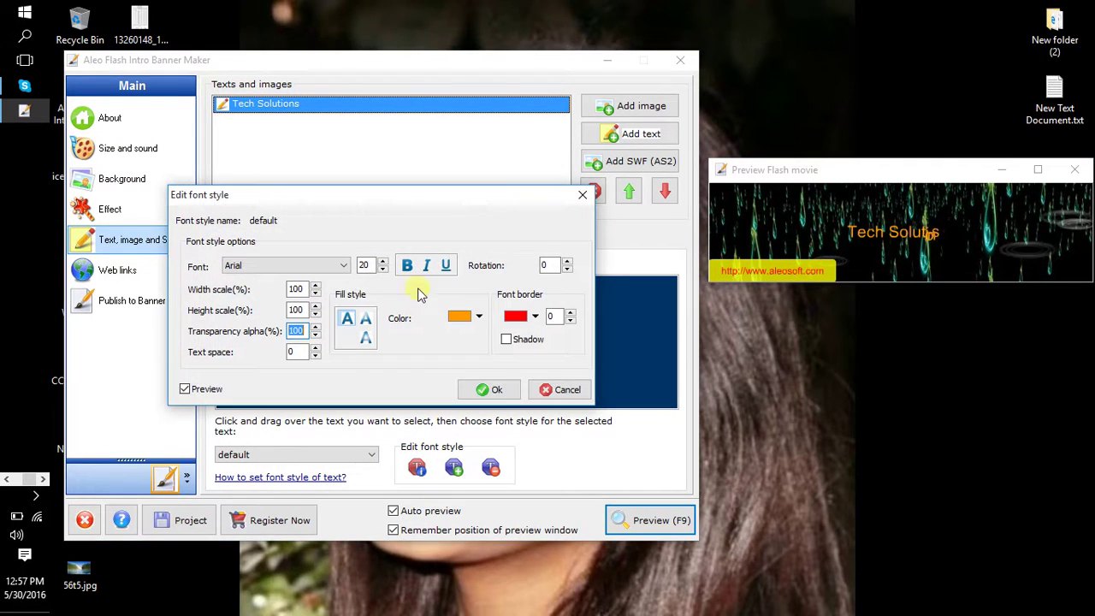
pyautogui.moveTo(256, 194); pyautogui.dragTo(588, 282)
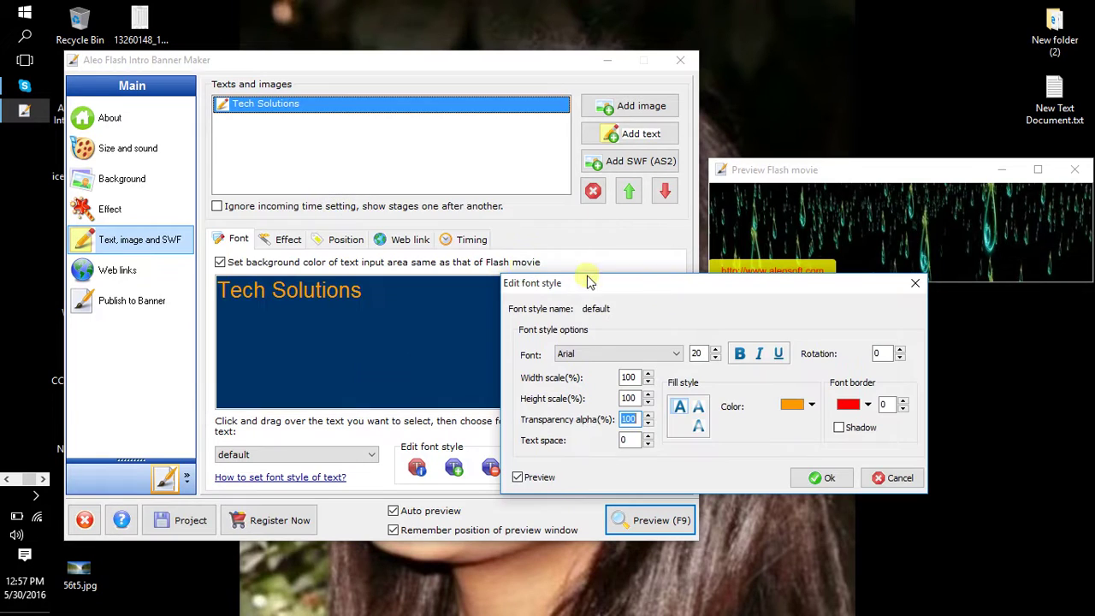
# Change the text font from Arial to Tahoma.
pyautogui.click(578, 353)
pyautogui.scroll(-4, 643, 207)
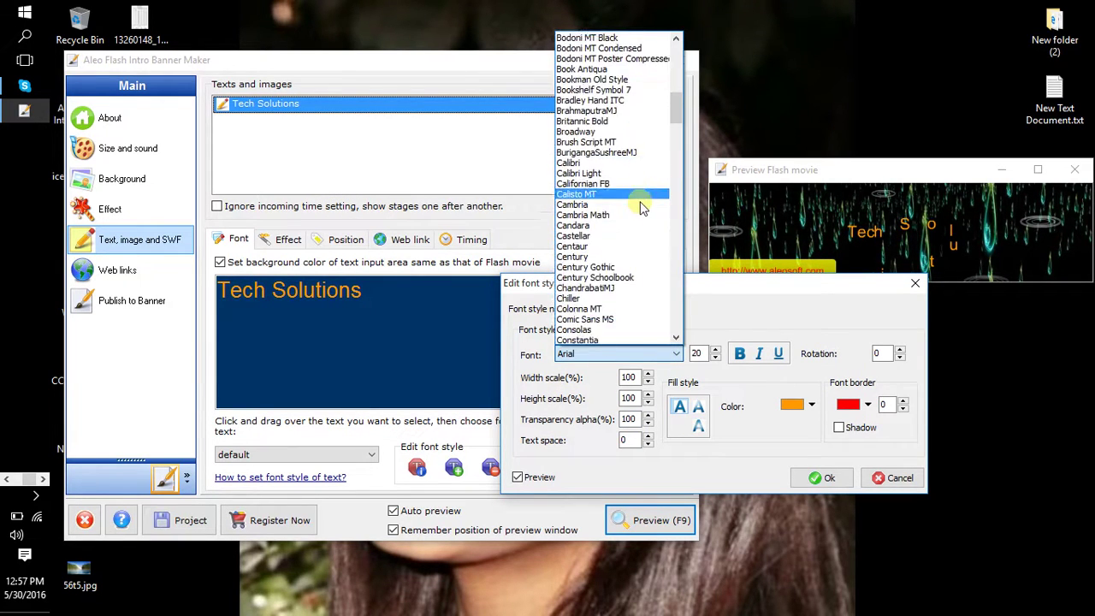
pyautogui.scroll(-18, 643, 208)
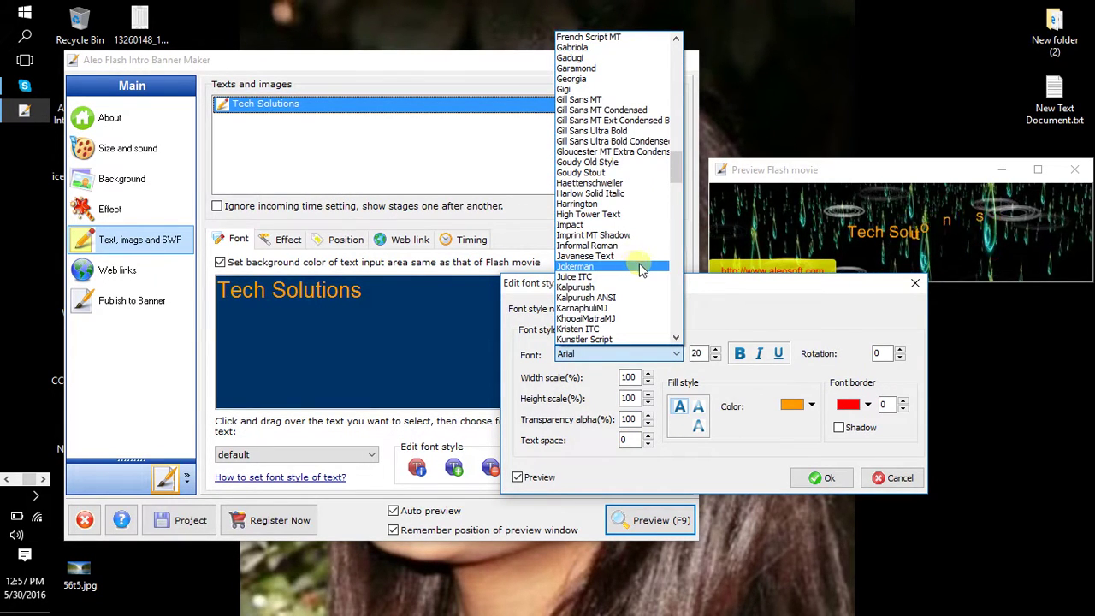
pyautogui.moveTo(675, 167); pyautogui.dragTo(678, 302)
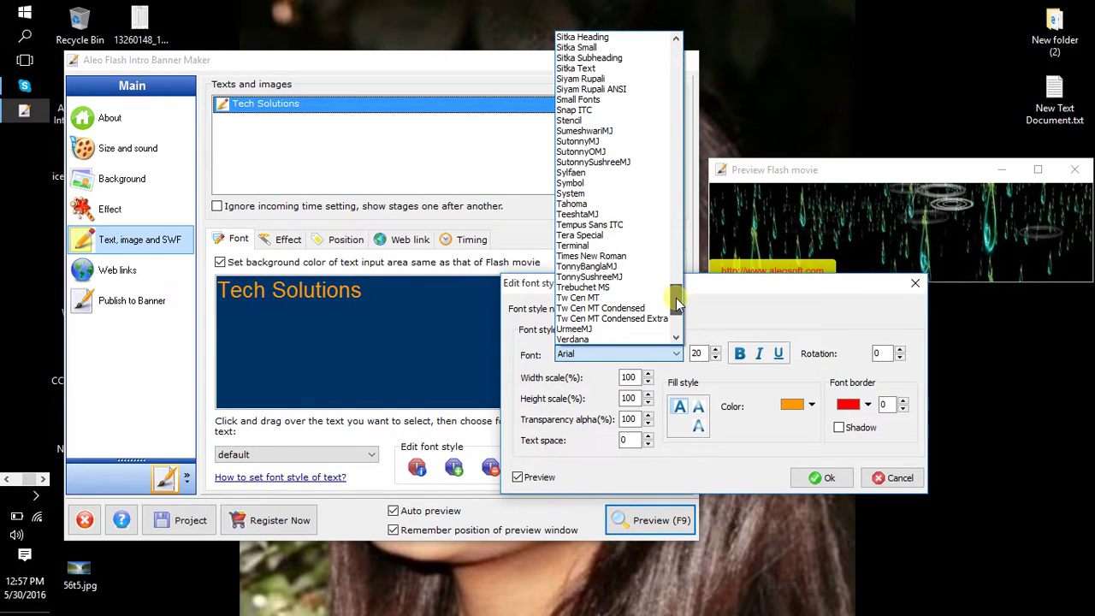
pyautogui.click(619, 206)
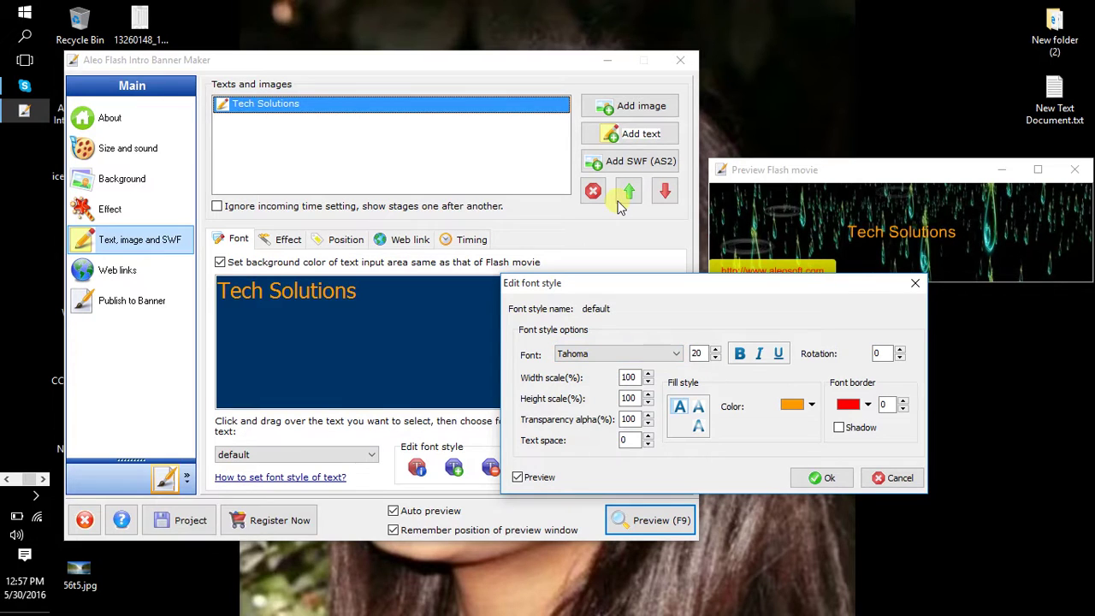
pyautogui.click(679, 355)
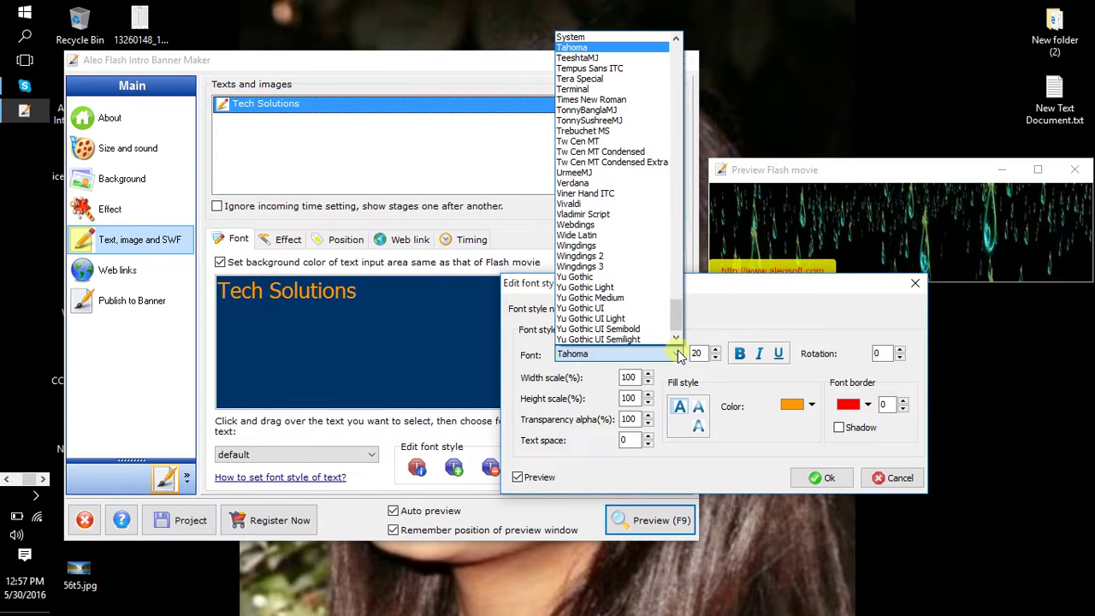
pyautogui.click(679, 355)
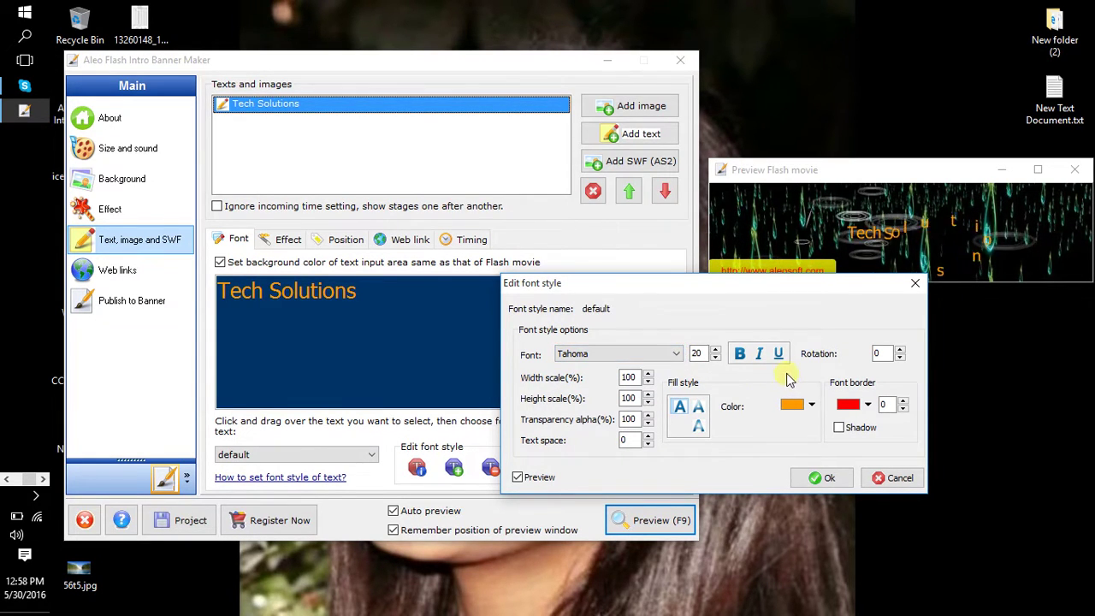
# Give Tech Solutions an orange-to-white gradient fill, enlarge the font to size 36, and confirm.
pyautogui.click(699, 407)
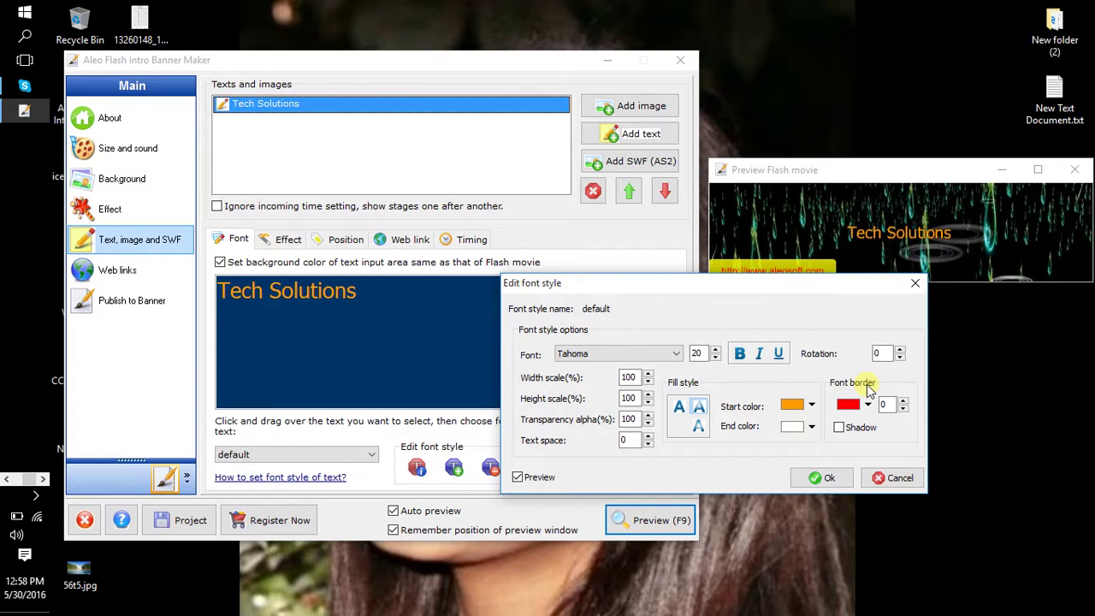
pyautogui.click(717, 350)
pyautogui.click(717, 349)
pyautogui.click(717, 350)
pyautogui.click(717, 350)
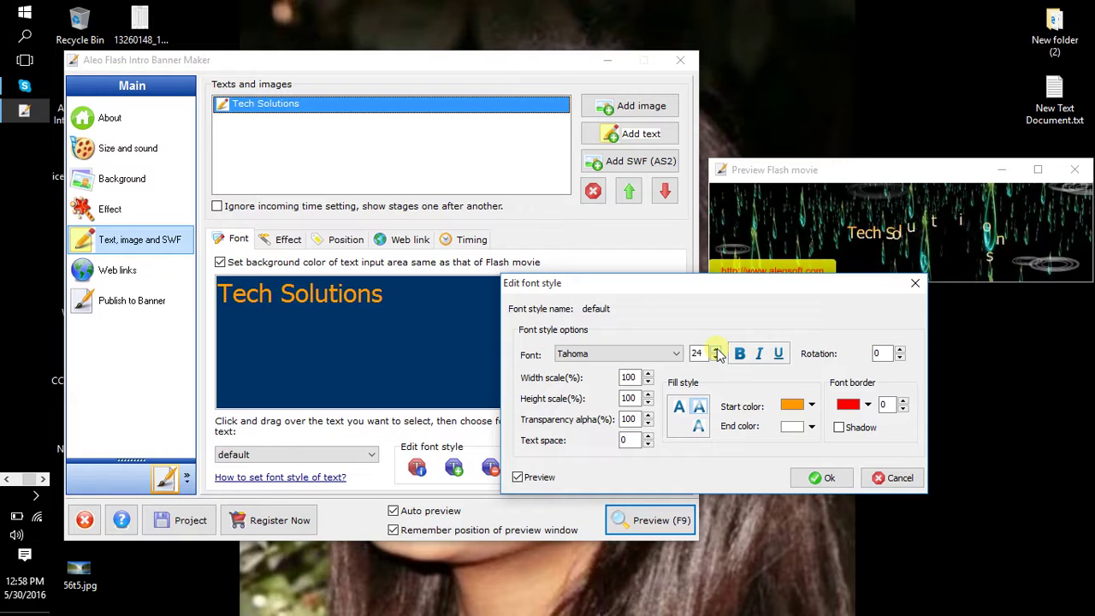
pyautogui.click(717, 350)
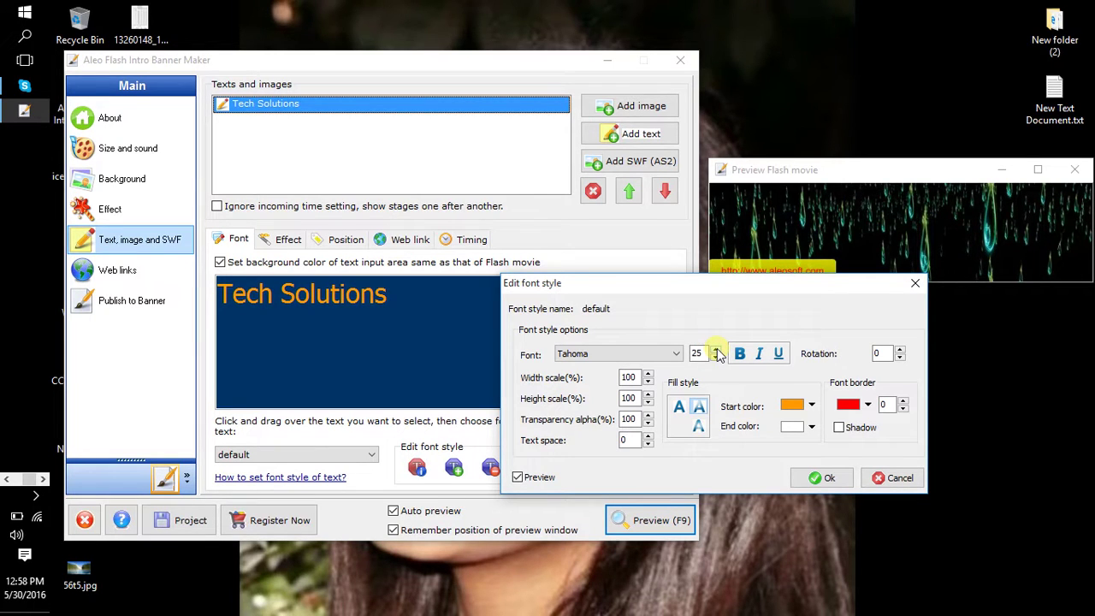
pyautogui.click(717, 350)
pyautogui.click(716, 350)
pyautogui.click(717, 350)
pyautogui.click(716, 350)
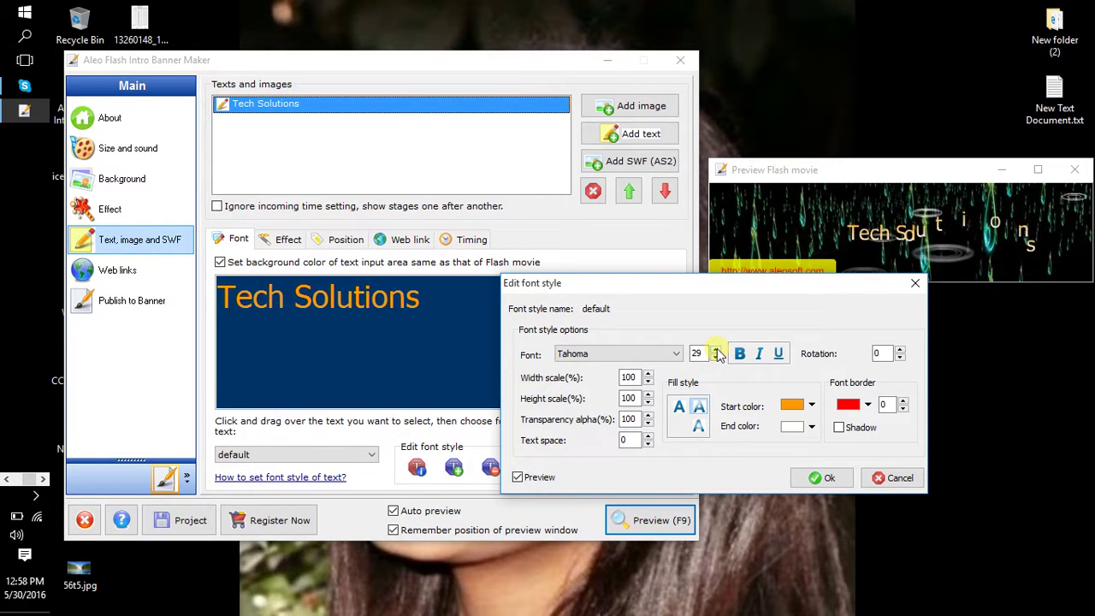
pyautogui.click(717, 350)
pyautogui.click(717, 350)
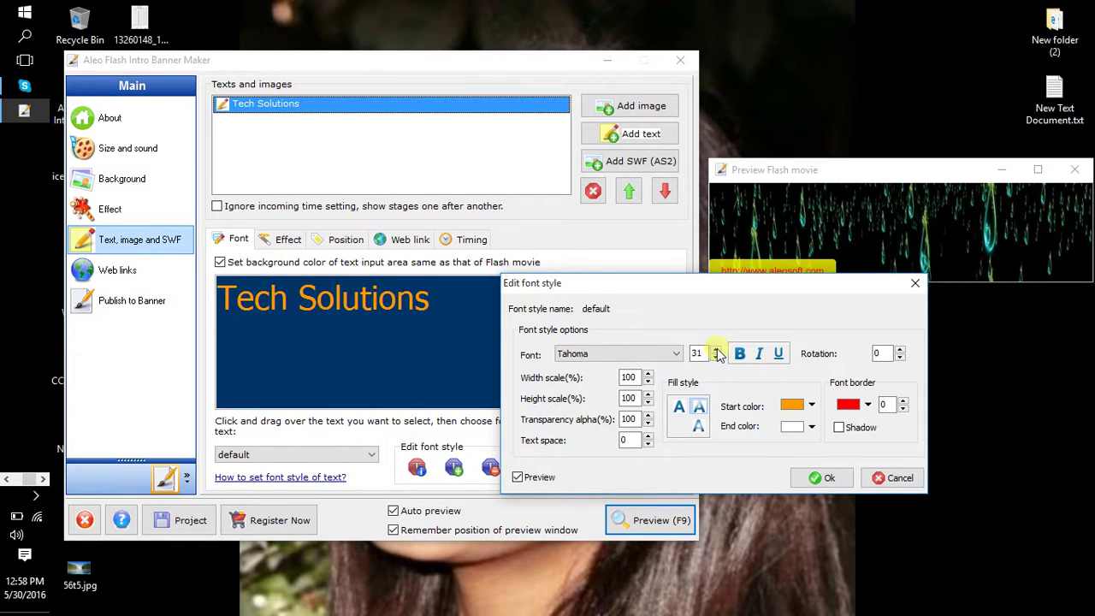
pyautogui.click(716, 349)
pyautogui.click(717, 350)
pyautogui.click(717, 350)
pyautogui.click(717, 350)
pyautogui.click(717, 350)
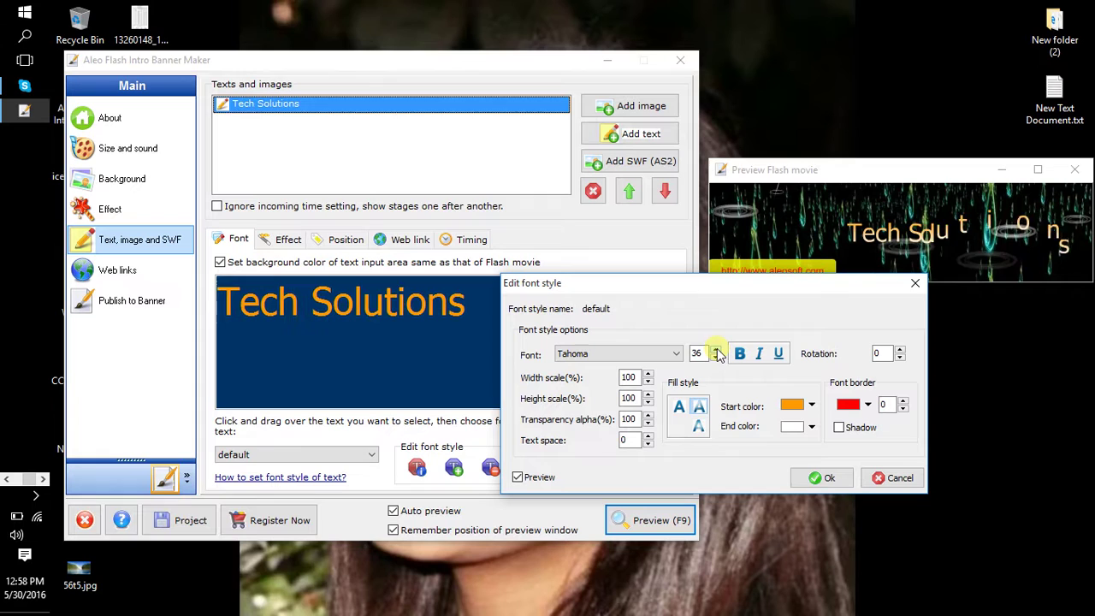
pyautogui.click(717, 350)
pyautogui.click(825, 477)
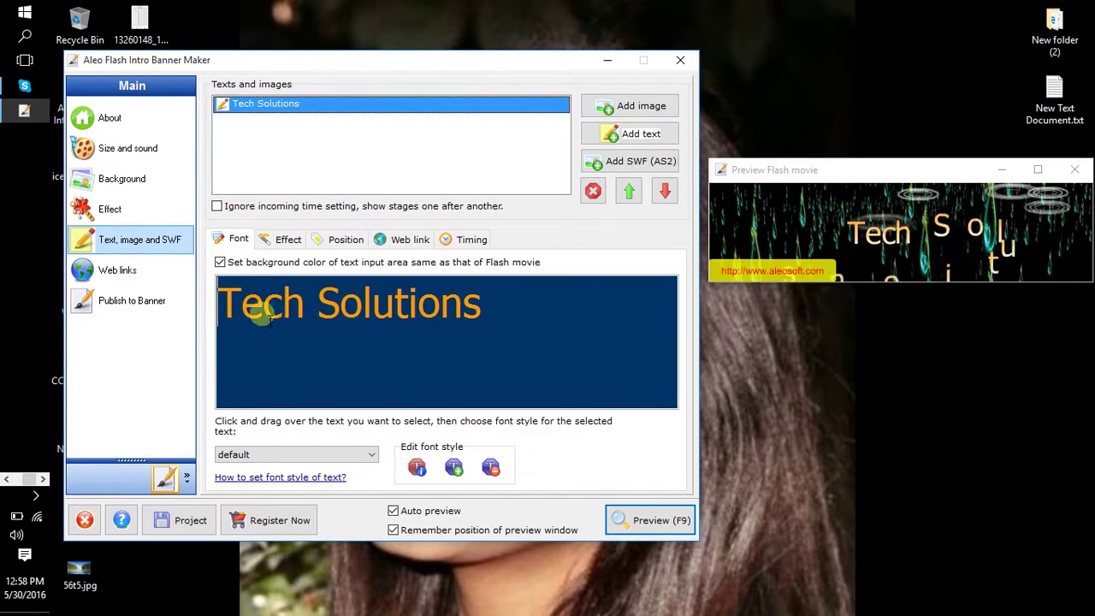
# Set the banner to publish as a GIF image with an HTML file.
pyautogui.click(133, 300)
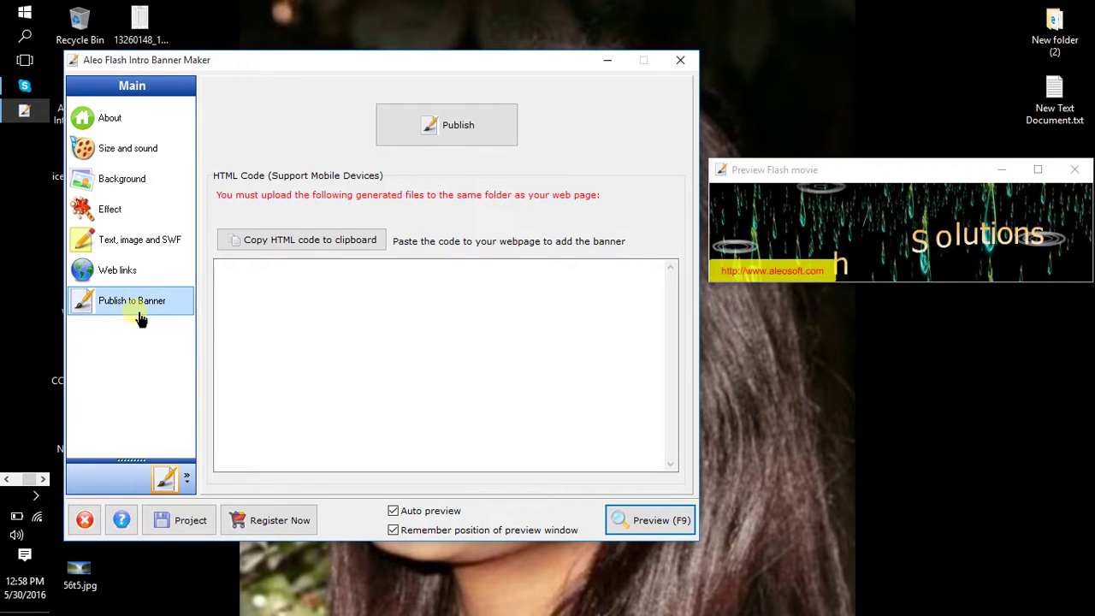
pyautogui.click(471, 120)
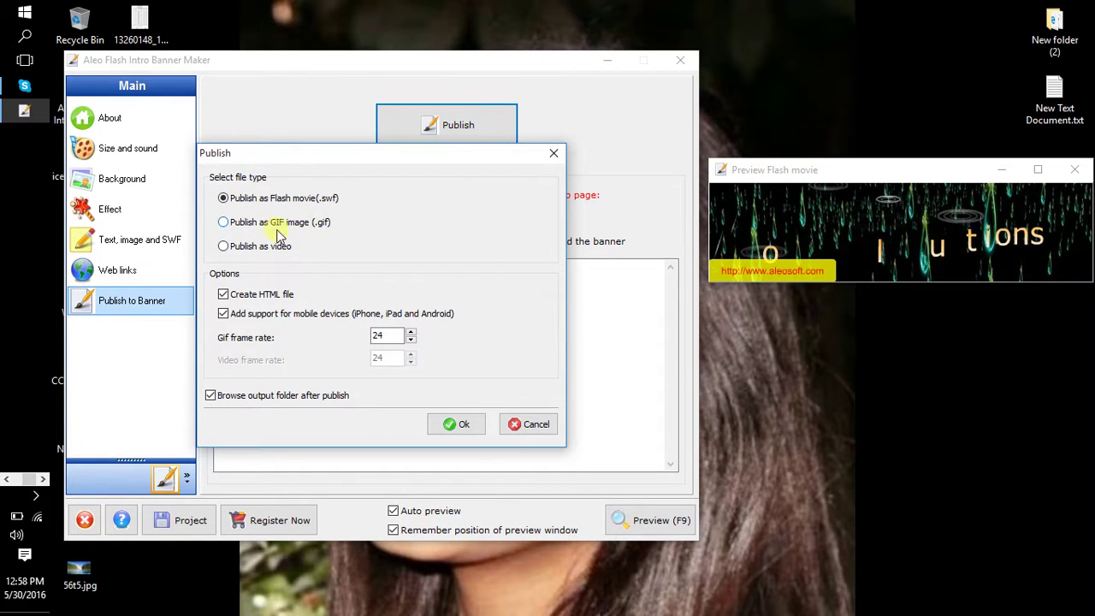
pyautogui.click(245, 227)
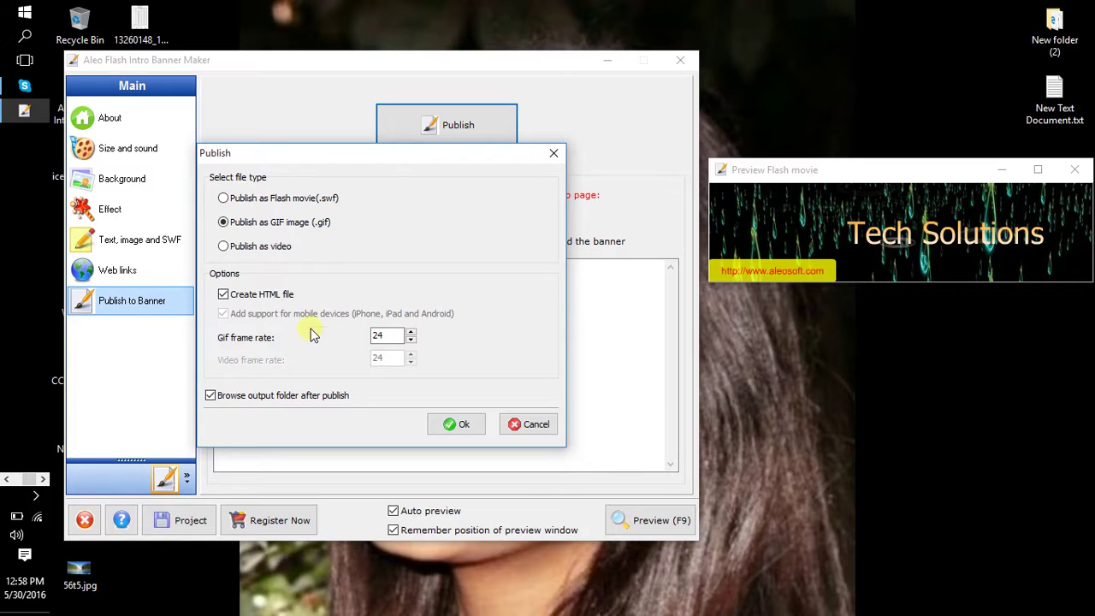
pyautogui.click(455, 425)
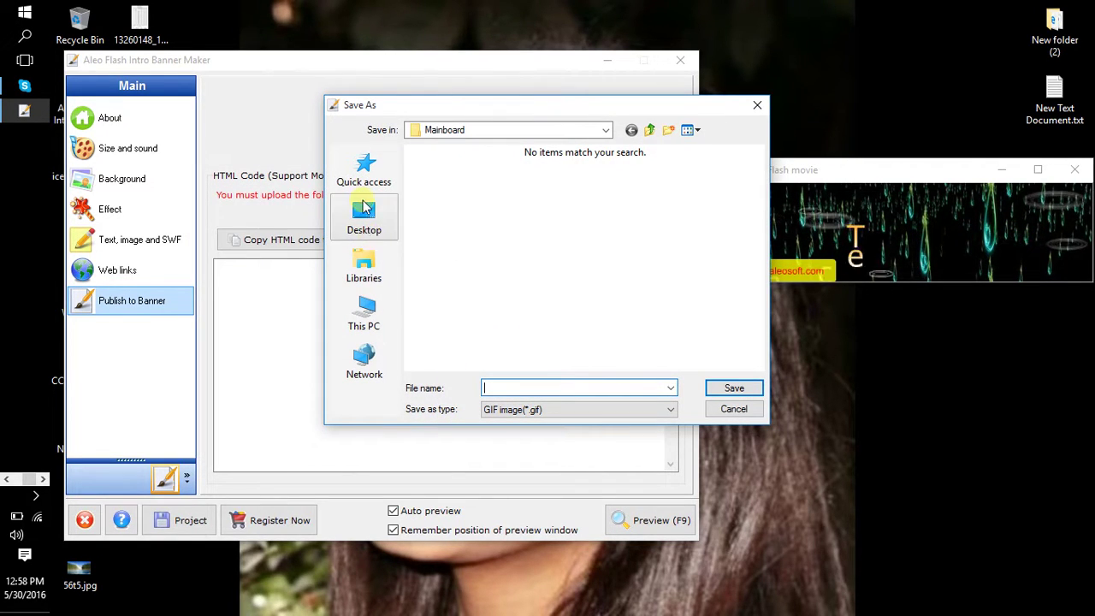
# Save the published banner to the Desktop as 'tech solutions'.
pyautogui.click(364, 224)
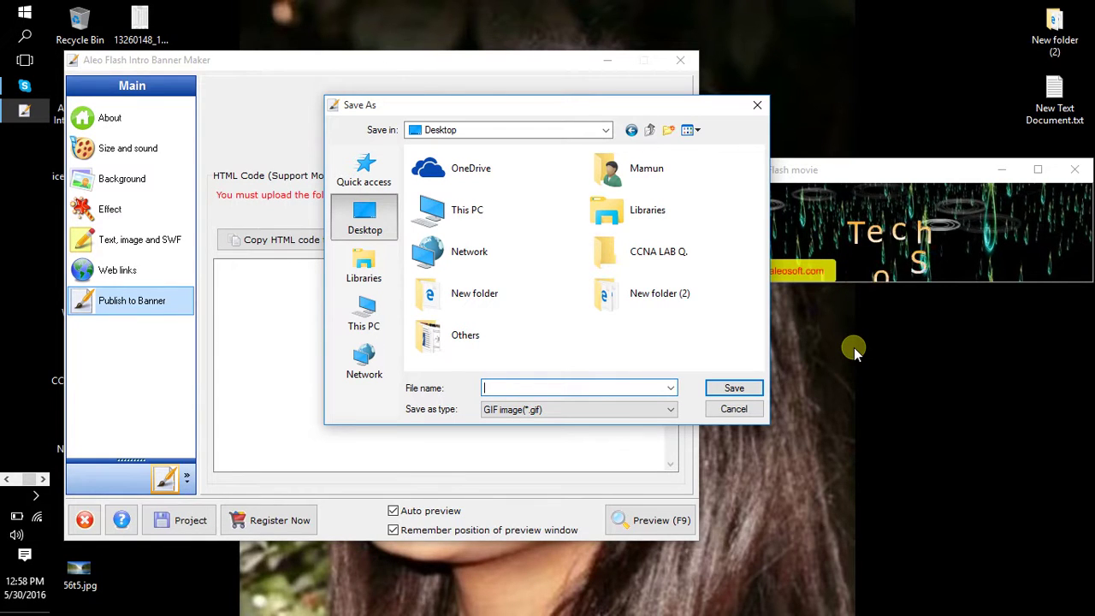
pyautogui.write('tec')
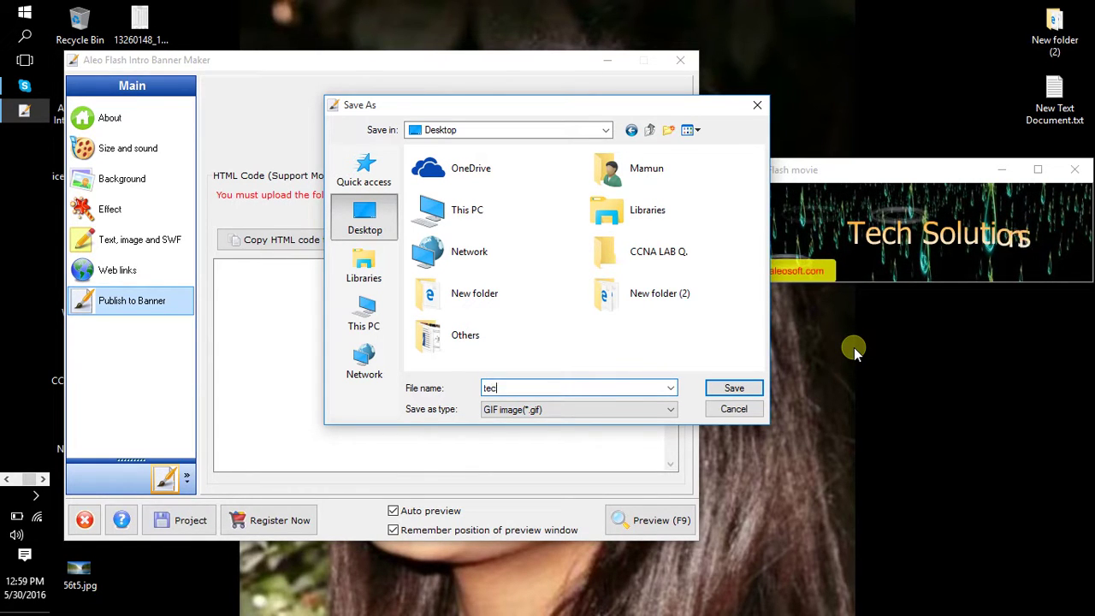
pyautogui.write('h so')
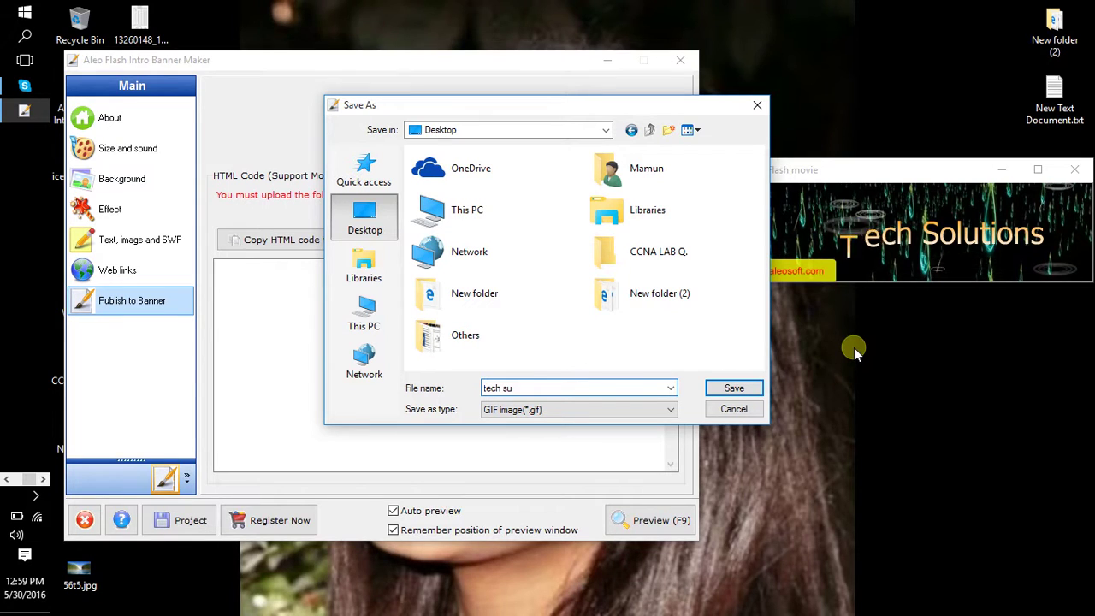
pyautogui.write('lution')
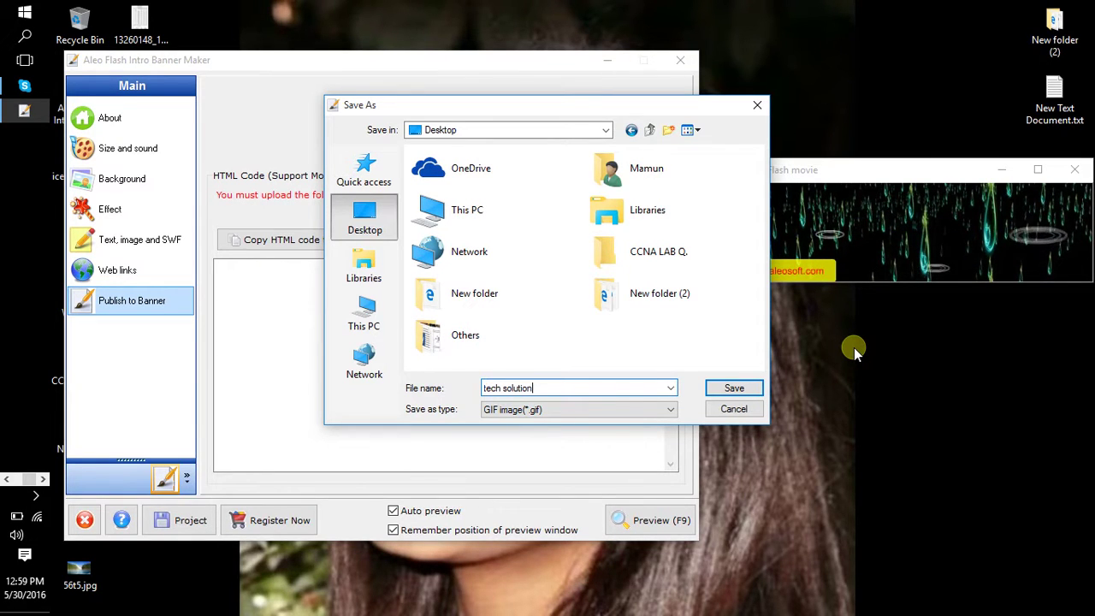
pyautogui.write('s')
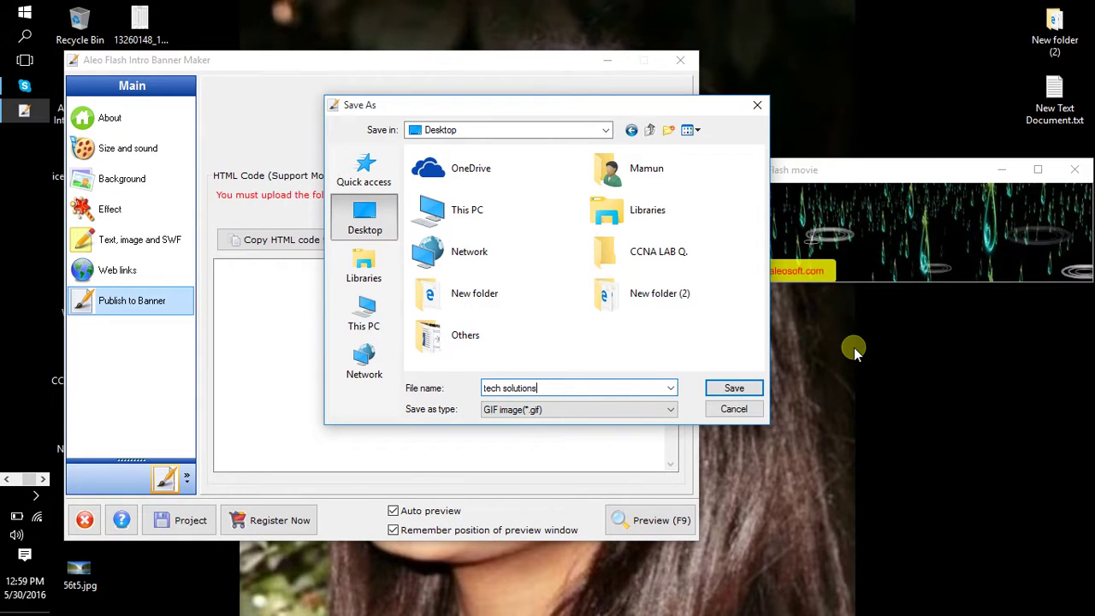
pyautogui.click(735, 389)
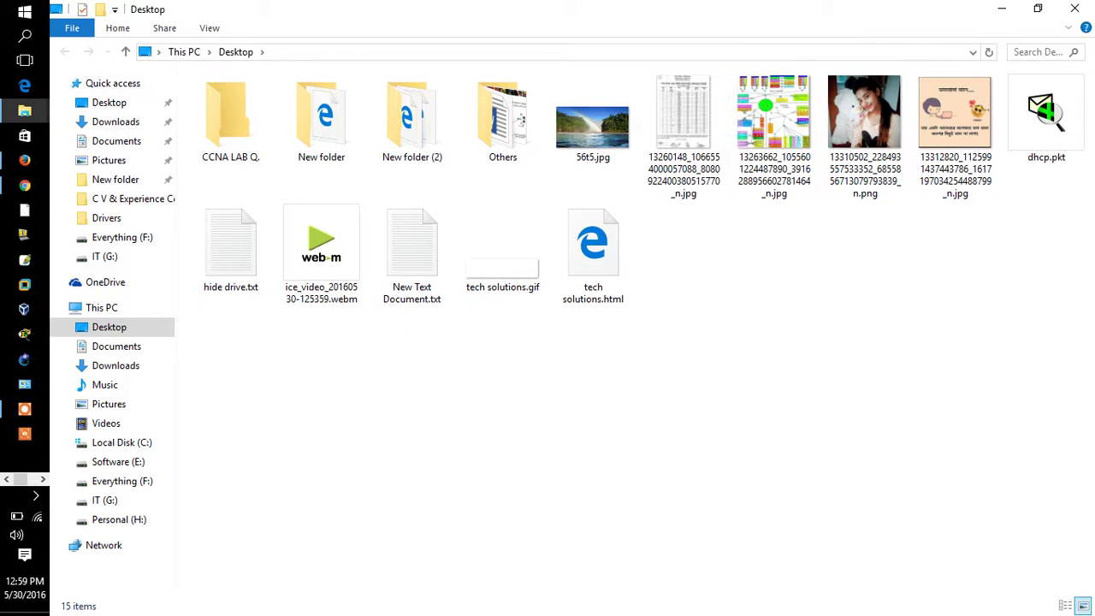
# Close the Desktop folder and banner maker windows to reveal the tech solutions.gif and tech solutions.html icons.
pyautogui.click(1075, 9)
pyautogui.click(628, 59)
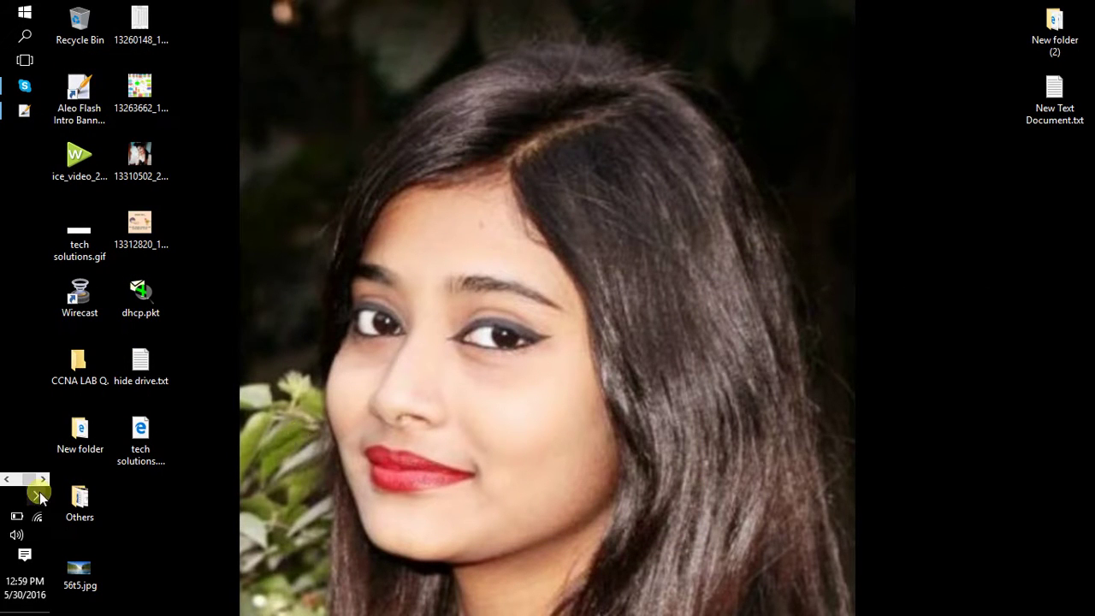
pyautogui.click(6, 479)
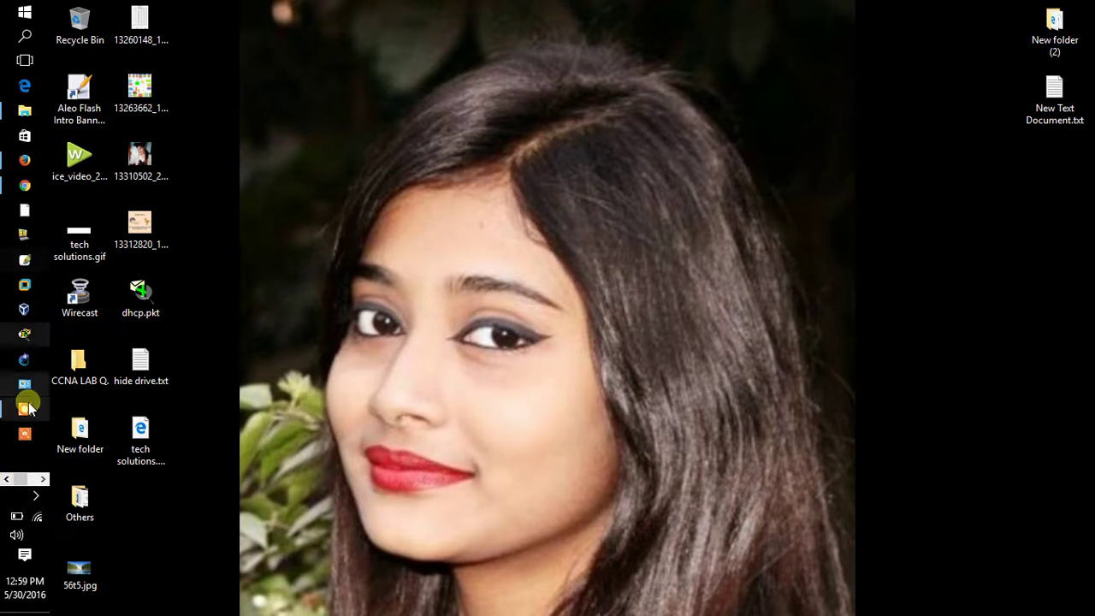
pyautogui.click(24, 408)
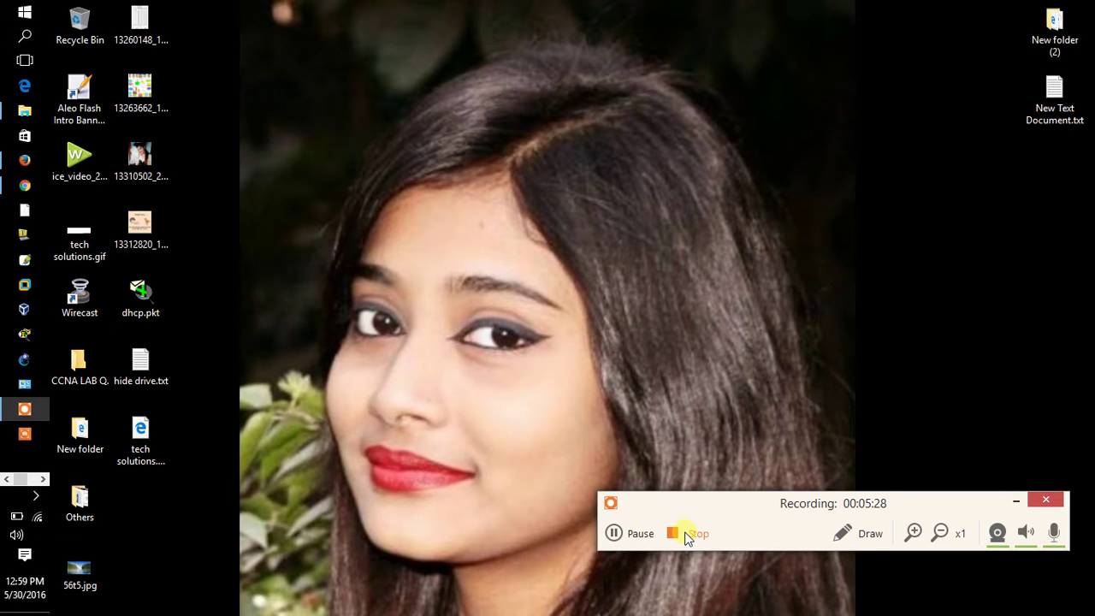